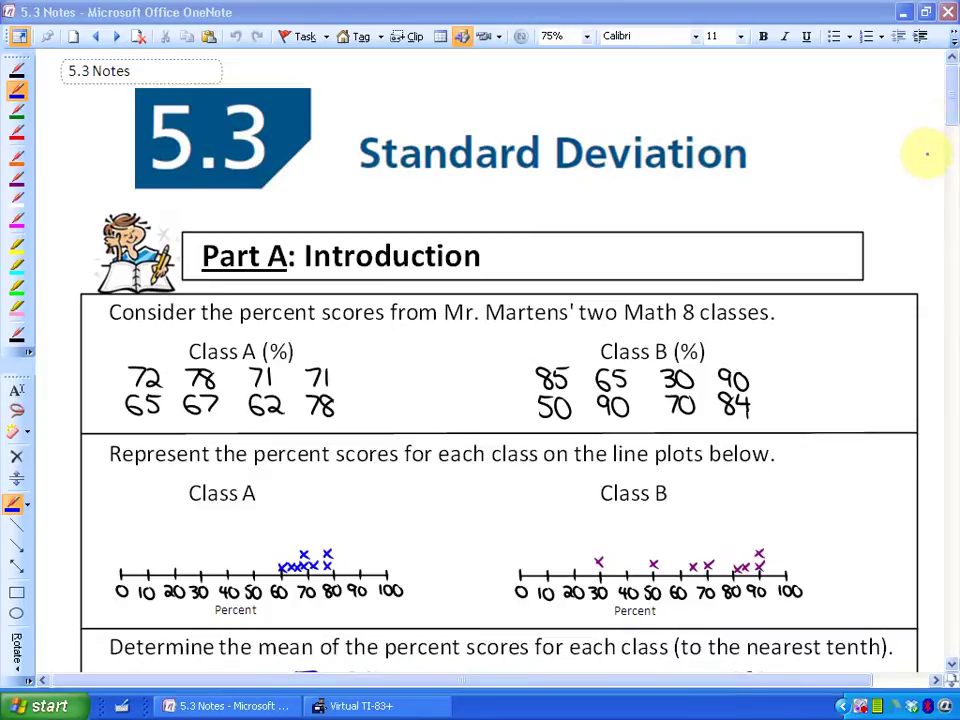
Scroll through the Parts A–C notes down to Class A's worked table with mean 70.5%.
scroll(947, 96, "down", 3)
scroll(947, 110, "down", 2)
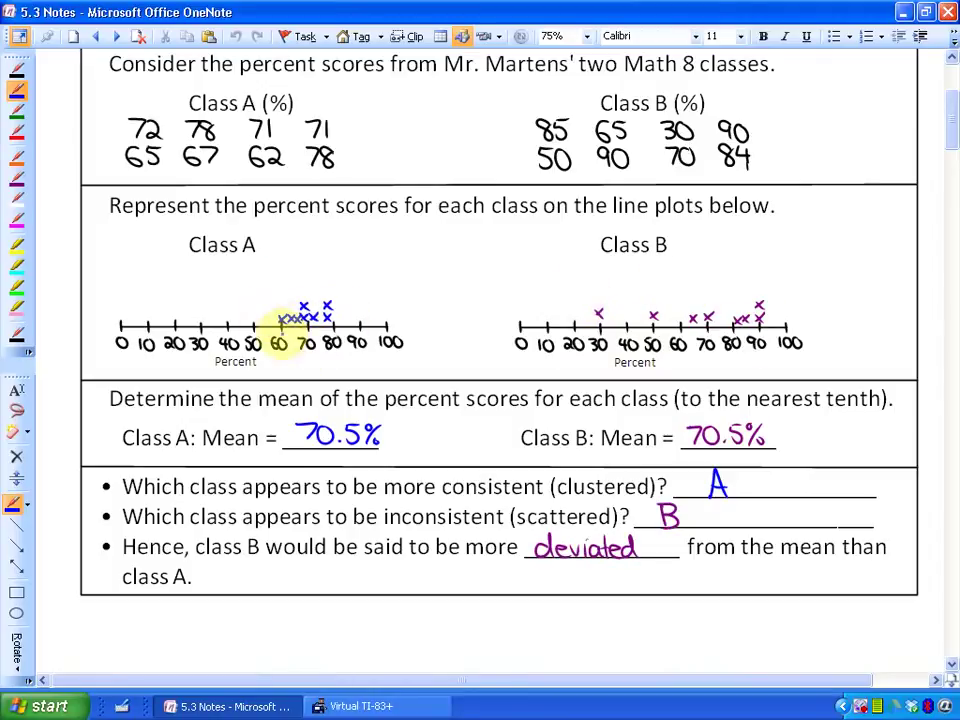
left_click_drag(948, 124, 951, 171)
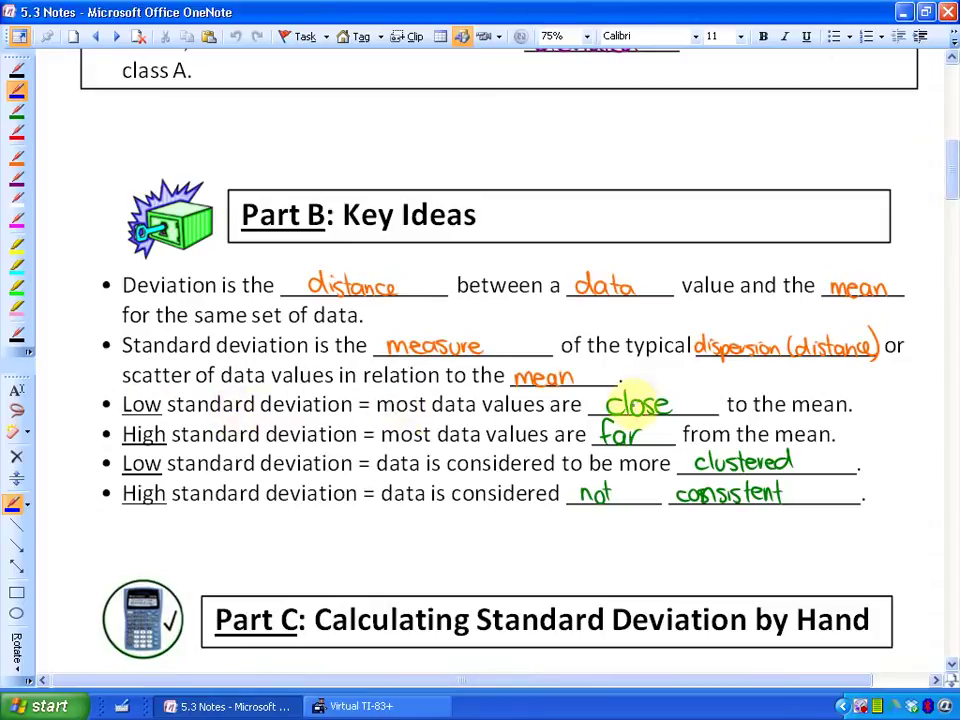
left_click_drag(945, 167, 955, 126)
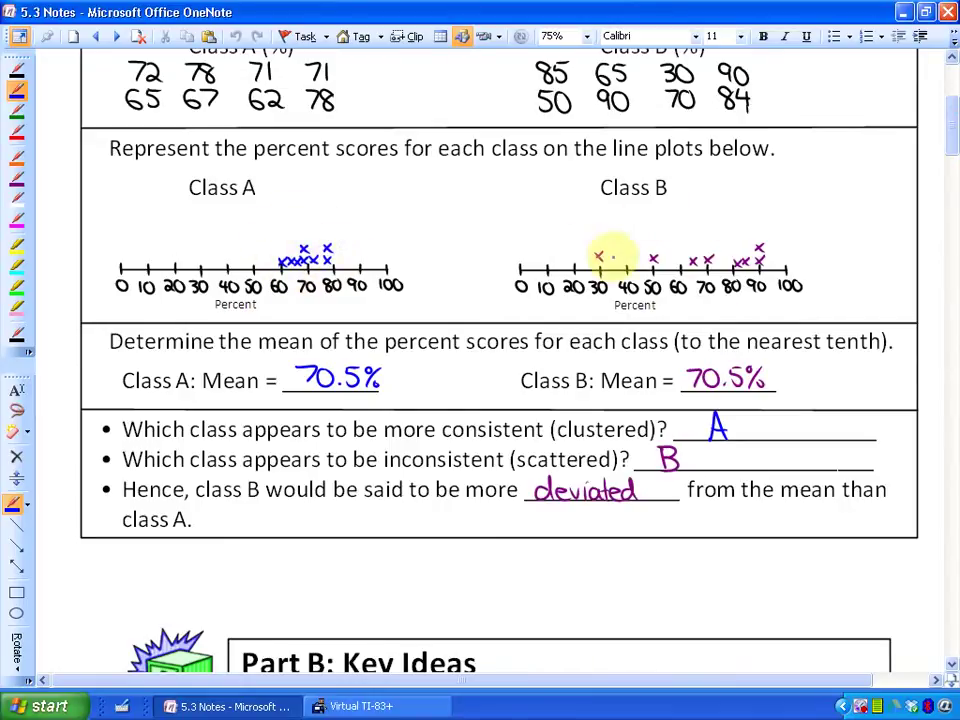
left_click_drag(945, 122, 950, 186)
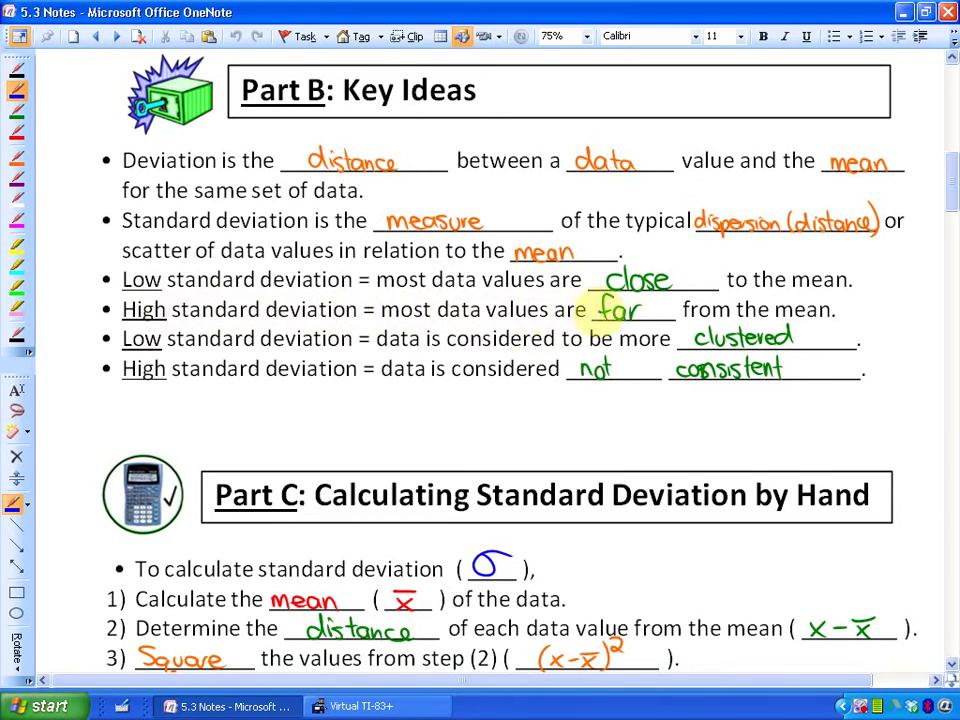
left_click_drag(952, 190, 942, 278)
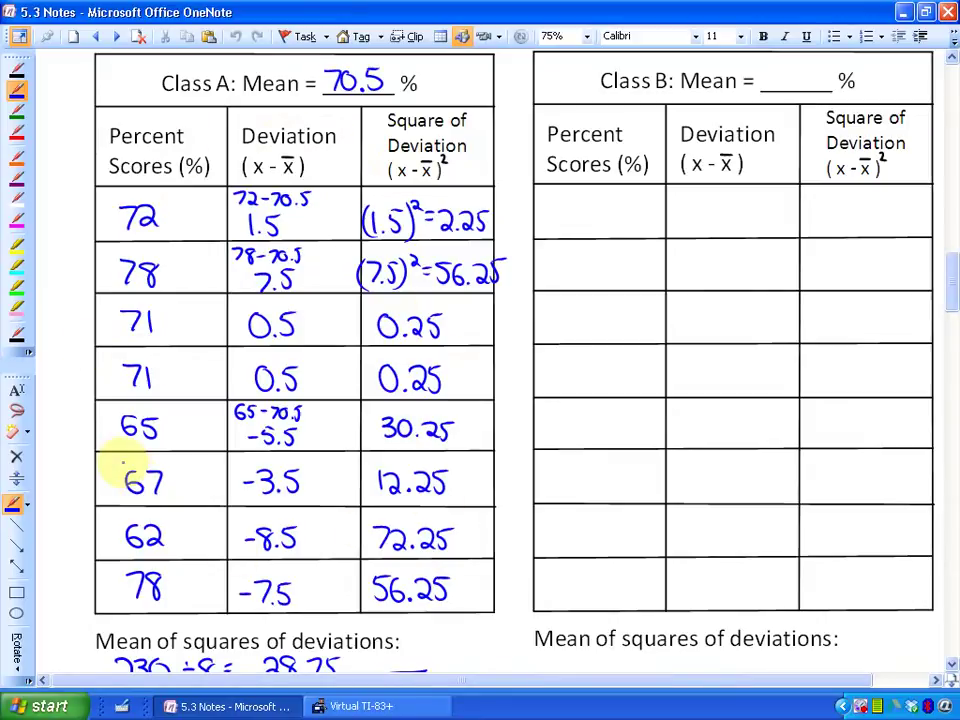
Scroll down to Class B's table showing mean squared deviation 405.5 and SD 20.14.
left_click_drag(949, 279, 948, 308)
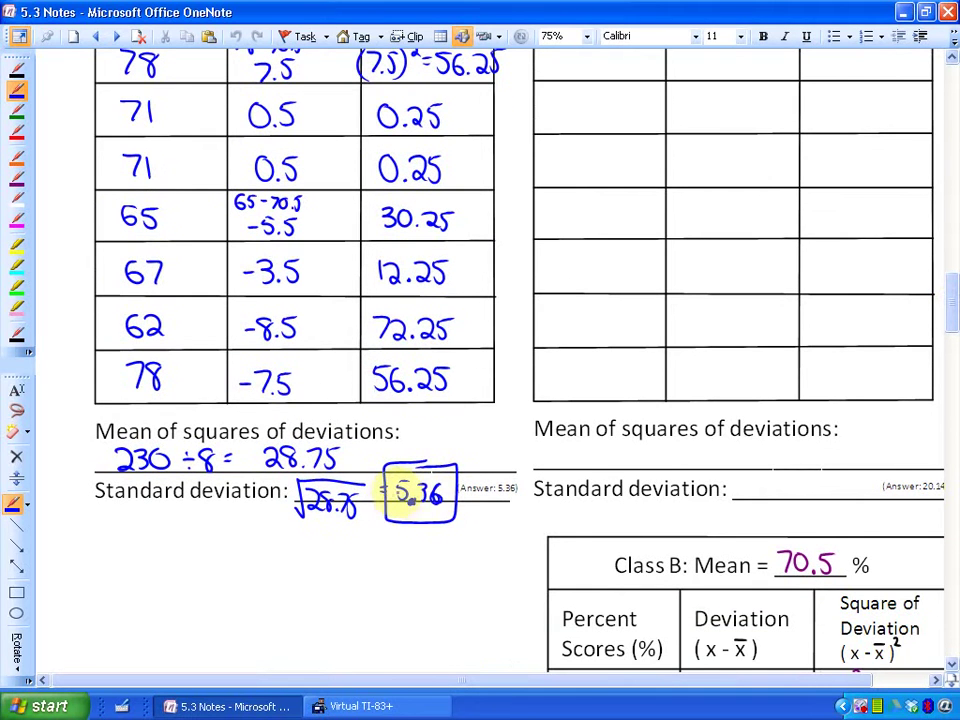
left_click_drag(945, 317, 946, 376)
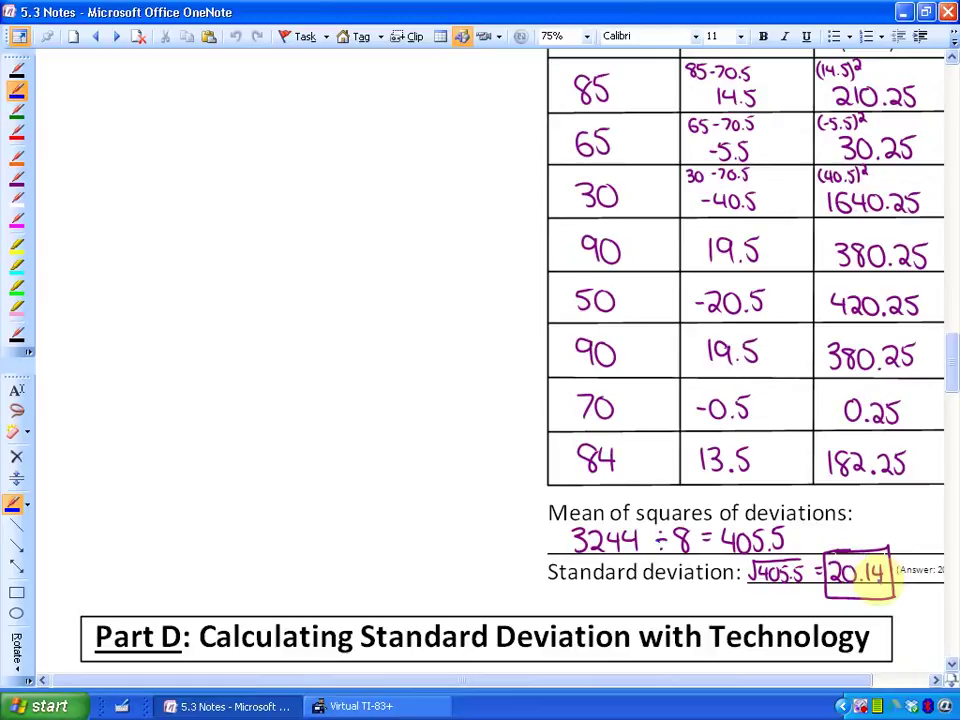
Glance at the TI-83 calculator, then scroll to Part D and back to Class A's table (SD 5.36).
left_click(330, 704)
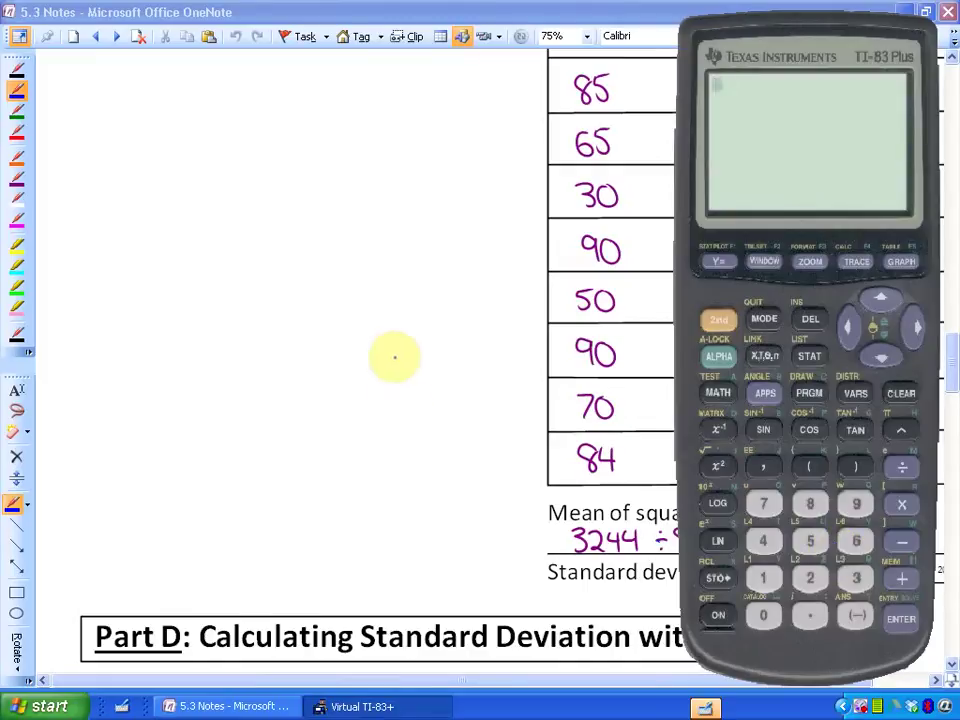
left_click(390, 364)
left_click_drag(955, 365, 953, 325)
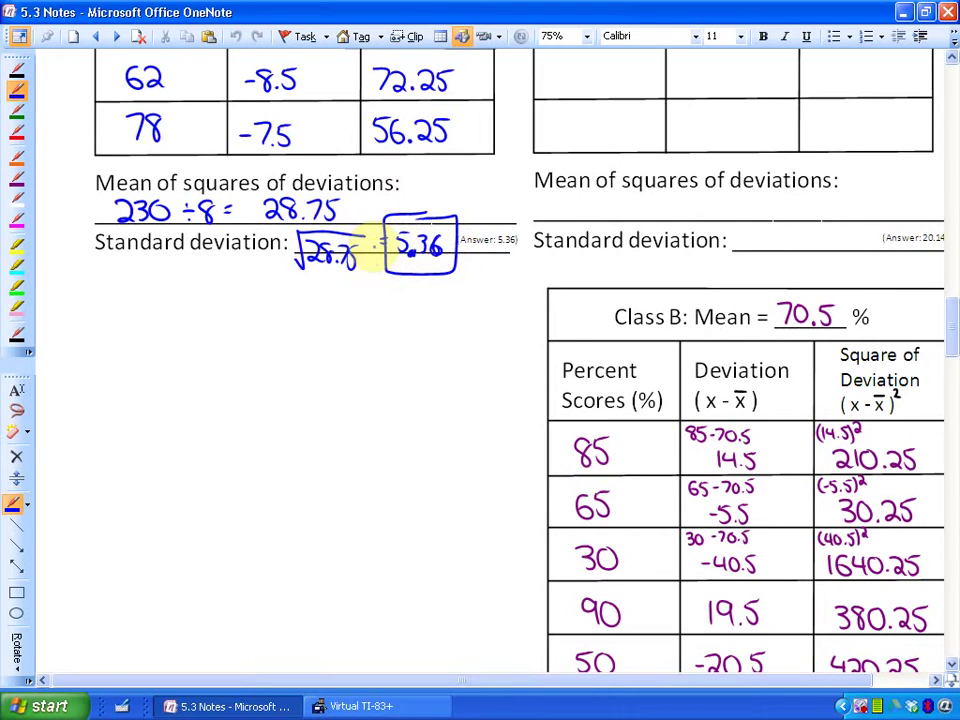
left_click_drag(953, 328, 948, 420)
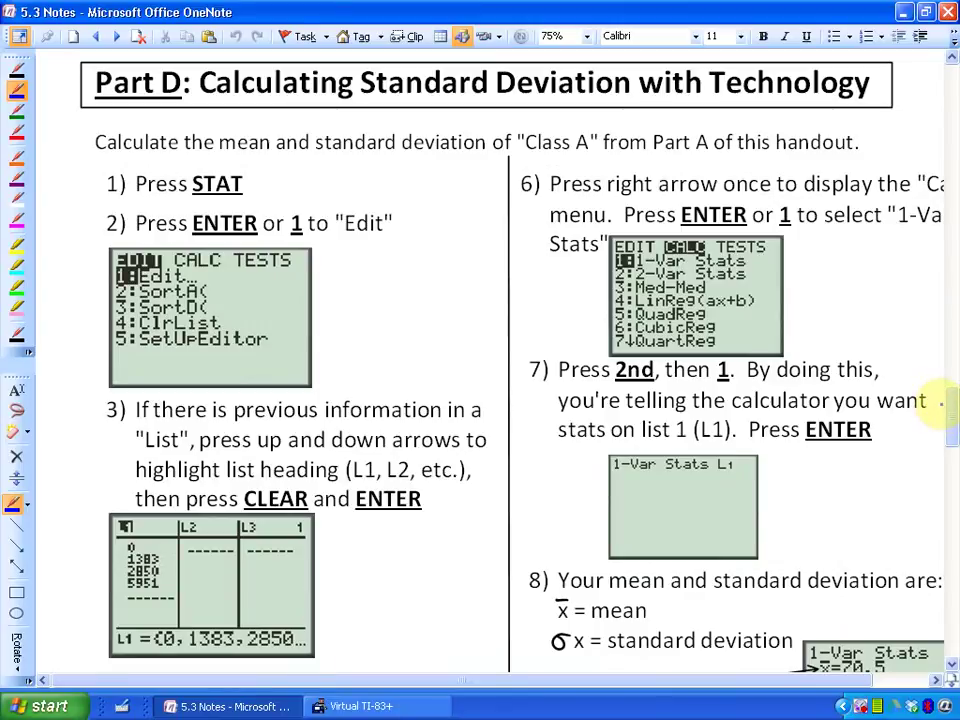
left_click_drag(945, 425, 953, 300)
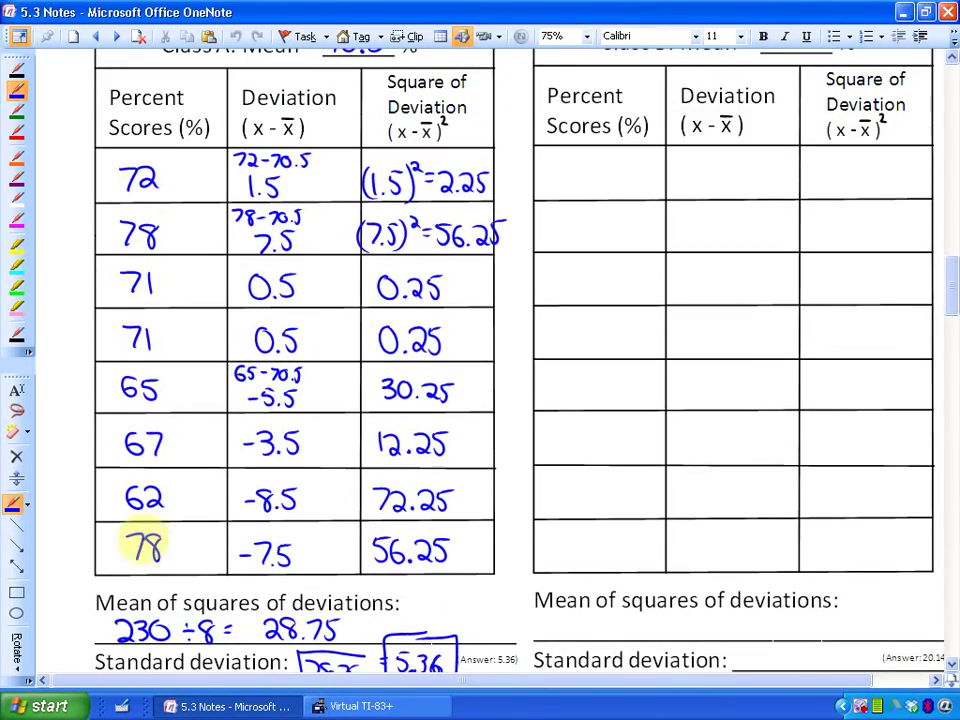
Briefly check the calculator, then scroll the notes down to Part D.
left_click(336, 707)
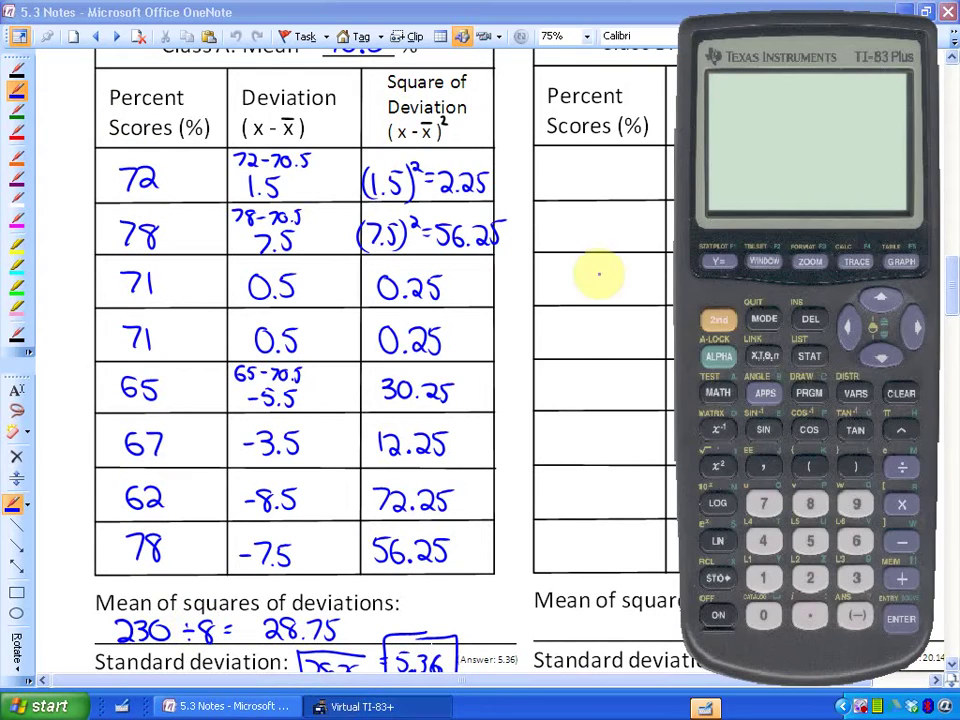
left_click(585, 274)
left_click_drag(953, 294, 945, 414)
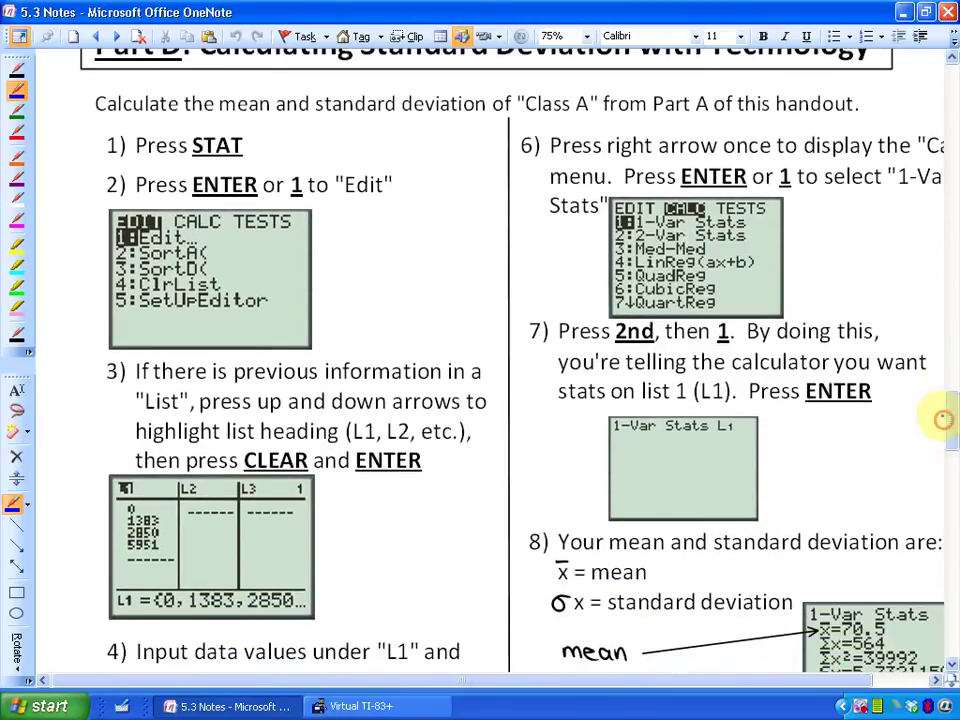
Clear list L1 in the TI-83 list editor, then scroll the notes to the 1-Var Stats readout.
left_click(322, 707)
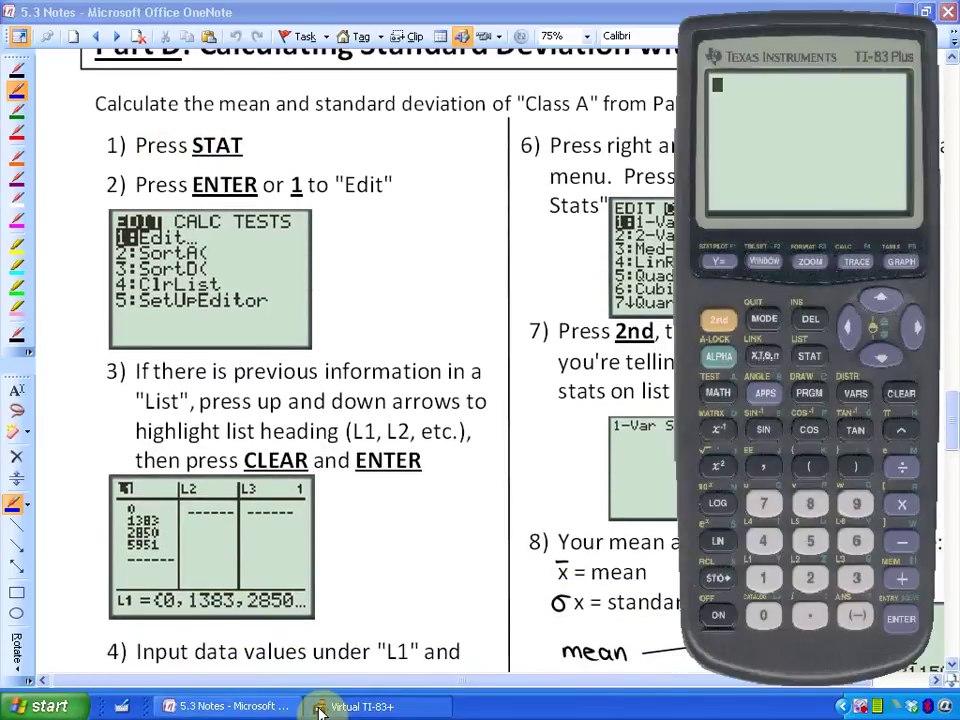
left_click(810, 362)
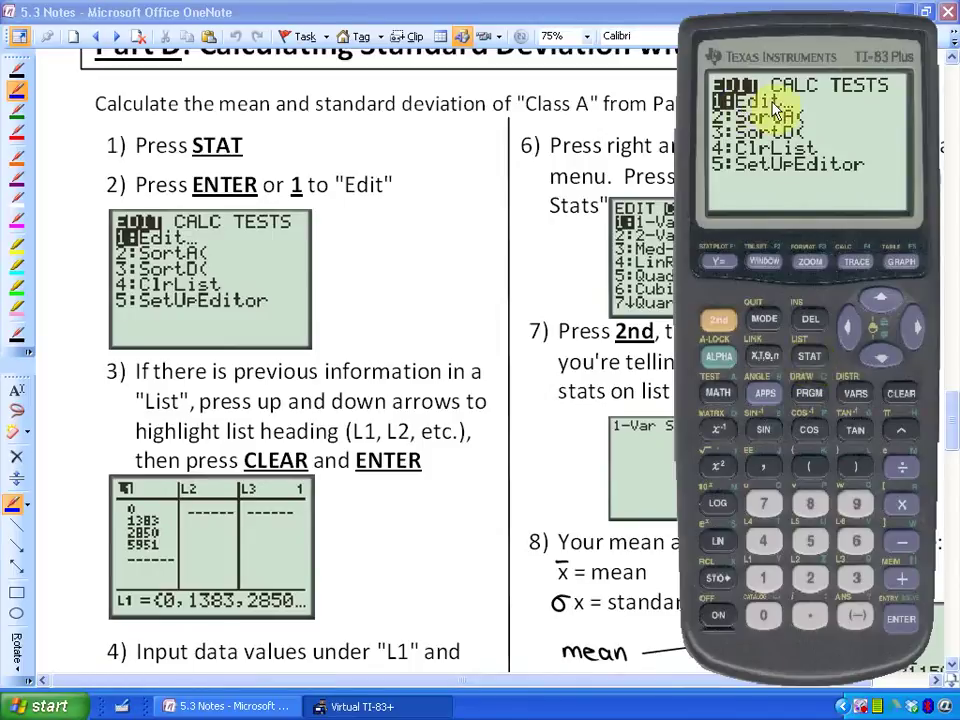
left_click(763, 580)
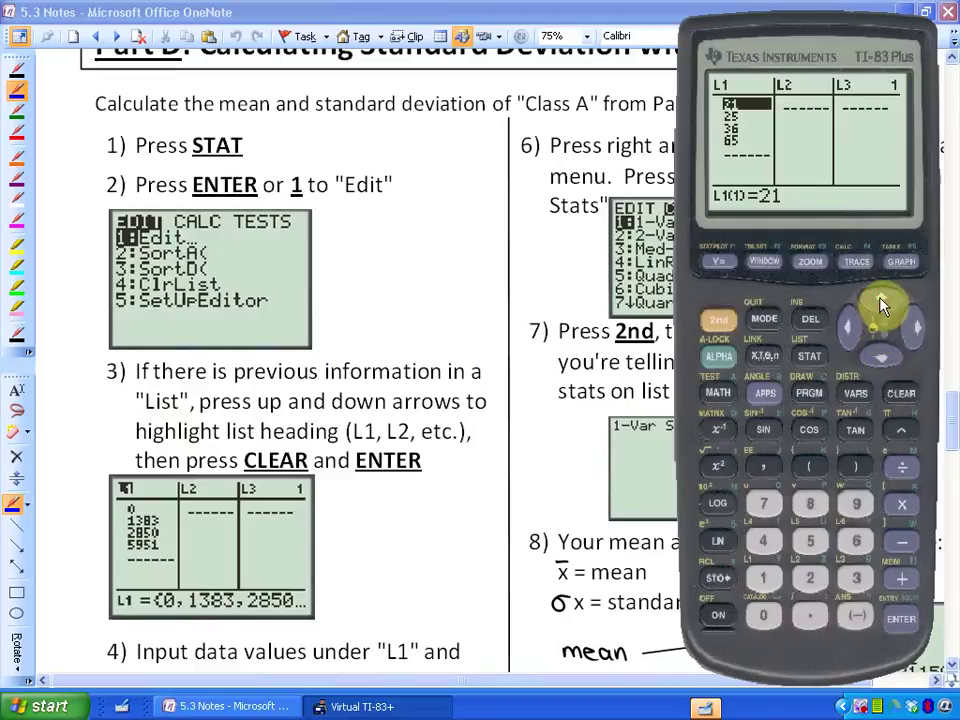
left_click(879, 302)
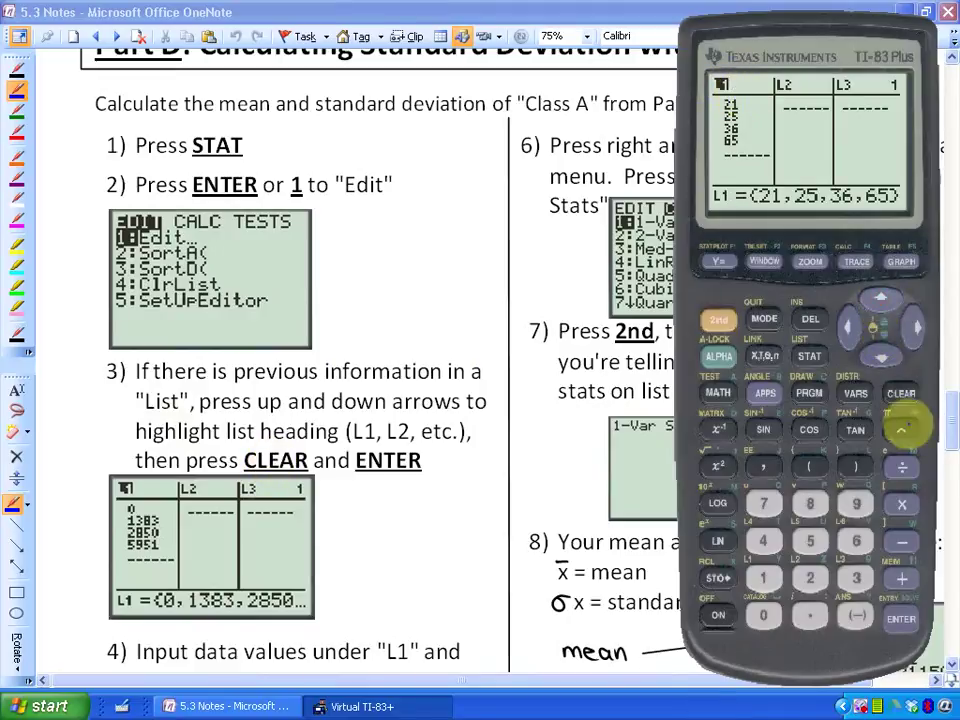
left_click(901, 393)
left_click(901, 627)
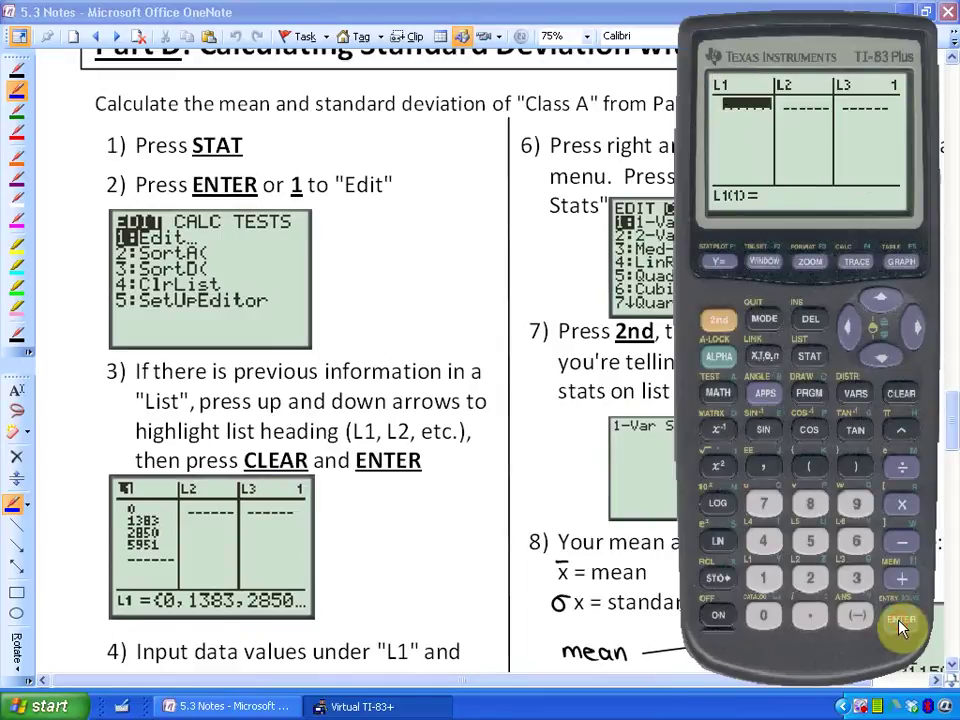
left_click(559, 476)
left_click_drag(953, 428, 949, 468)
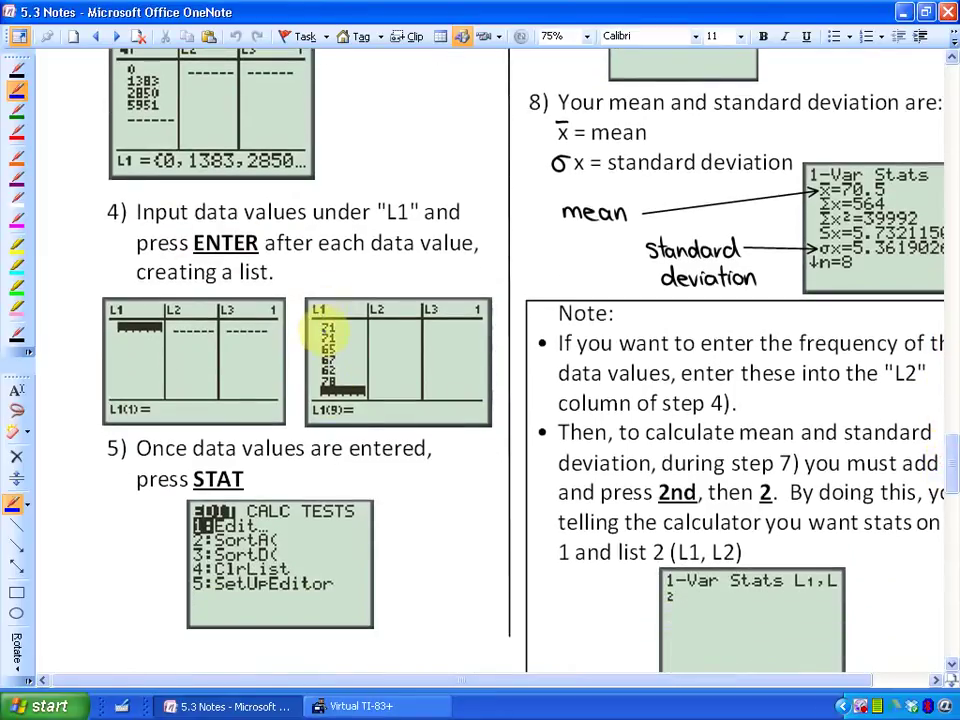
Enter the first two scores, 71 and 71, into L1 and check the notes for the rest.
left_click(340, 700)
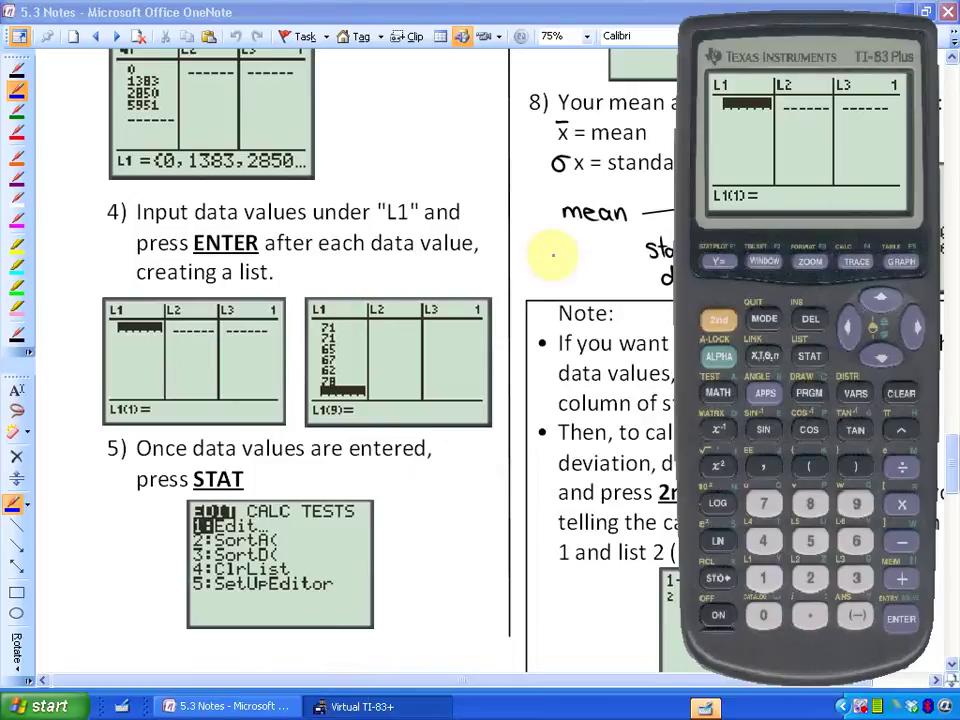
left_click(896, 628)
left_click(763, 504)
left_click(763, 578)
left_click(900, 620)
left_click(598, 268)
left_click_drag(952, 445, 951, 300)
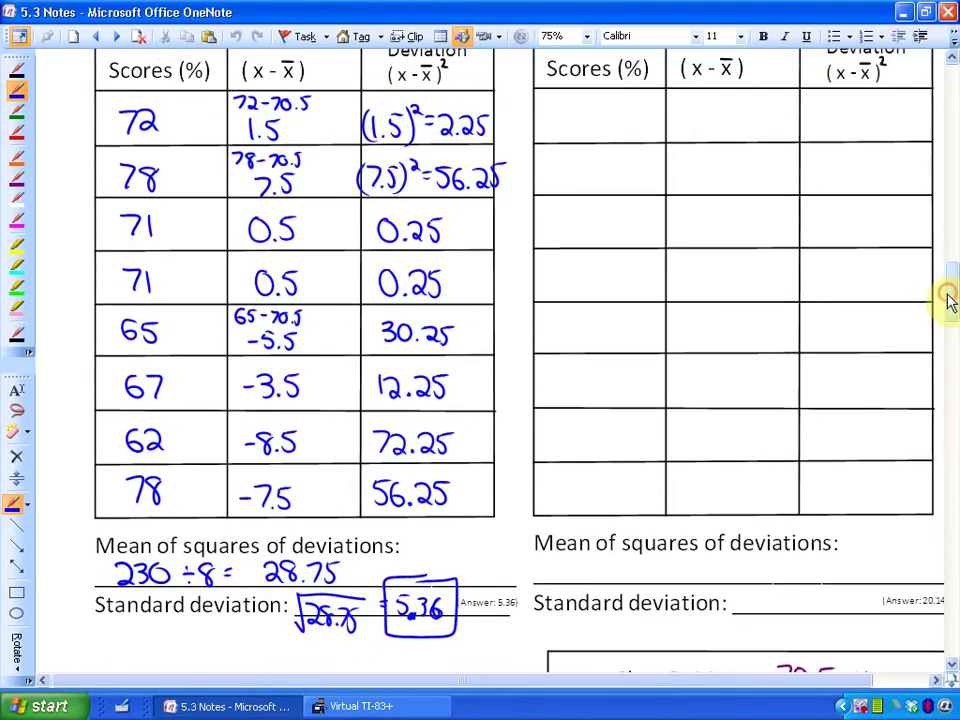
Enter the scores 72, 78, 65 and 67 into list L1.
left_click(328, 706)
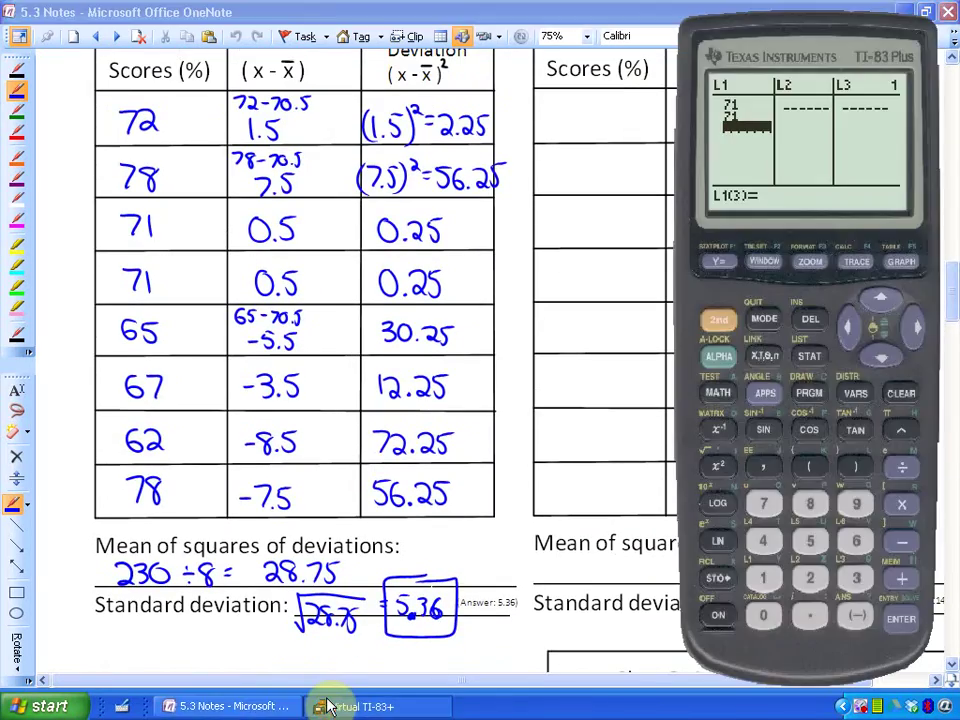
left_click(763, 503)
left_click(810, 578)
key("Return")
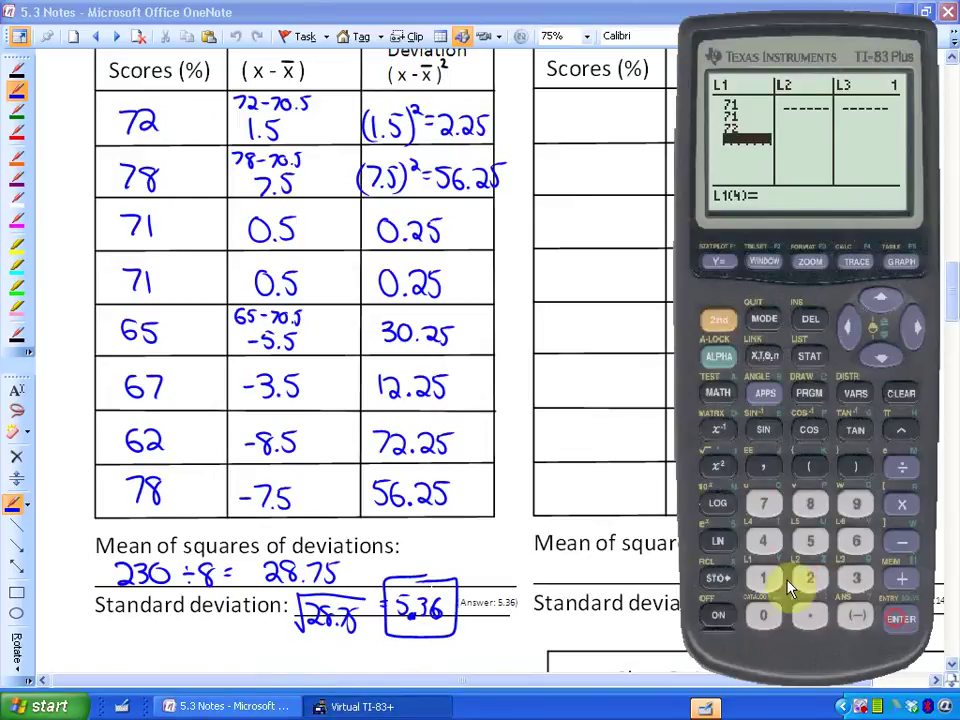
left_click(763, 503)
left_click(810, 503)
left_click(900, 618)
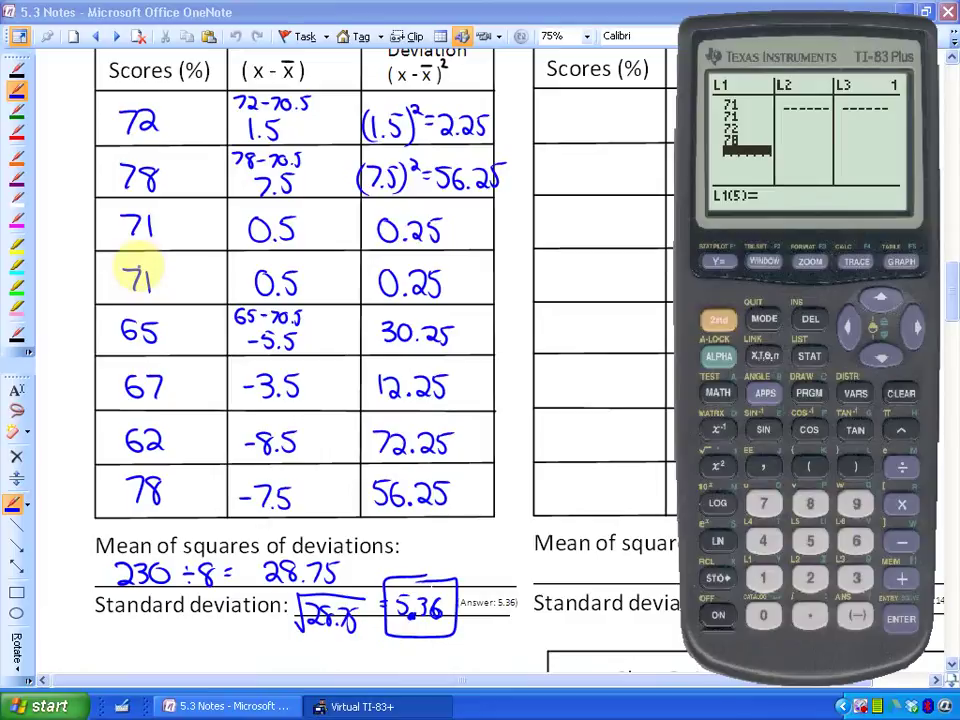
left_click(900, 624)
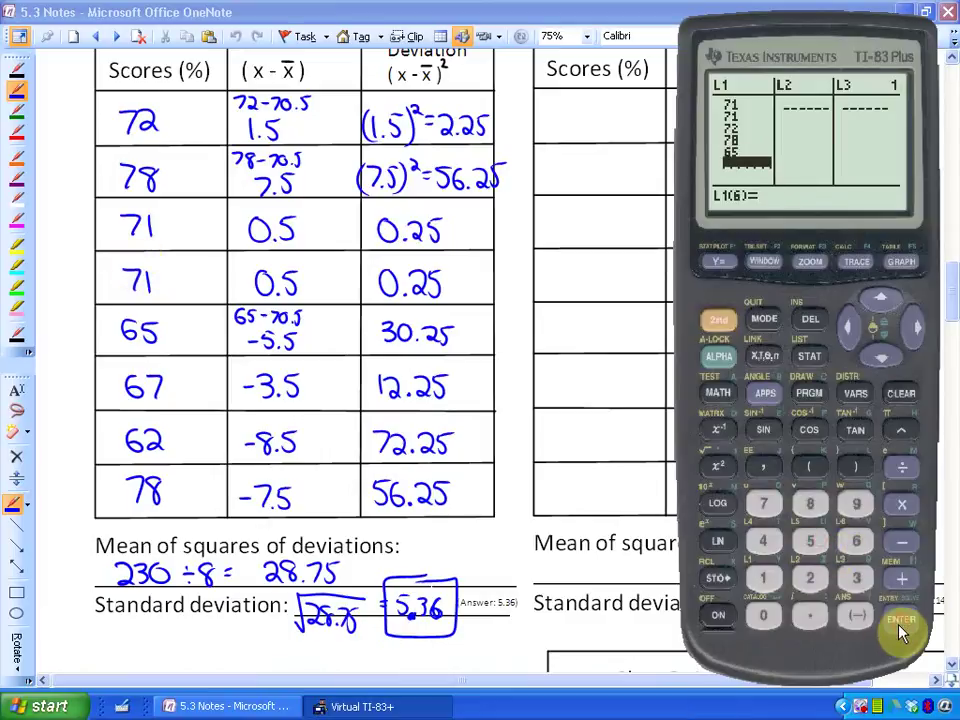
left_click(855, 541)
left_click(763, 503)
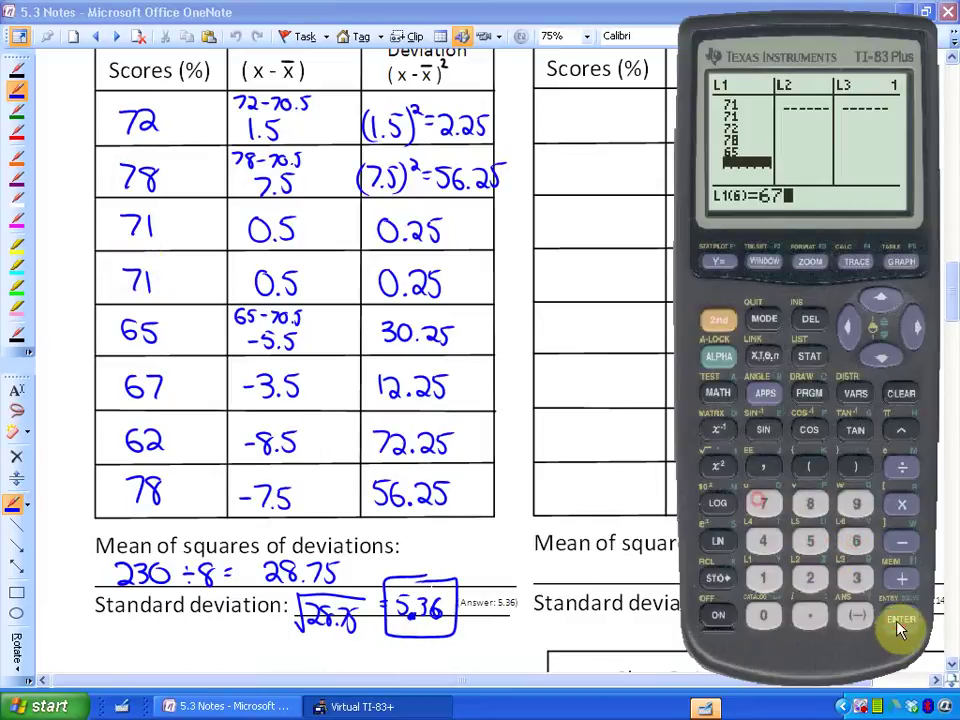
left_click(900, 618)
Enter the final scores 62 and 78 into L1, then return to the notes at step 5.
left_click(851, 541)
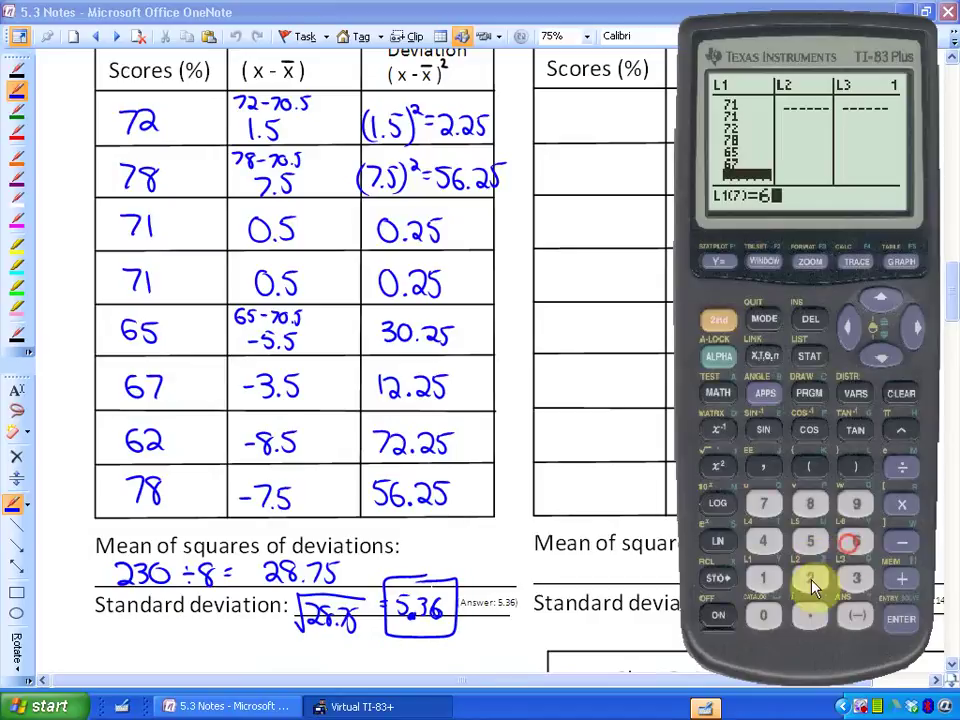
left_click(900, 624)
left_click(763, 503)
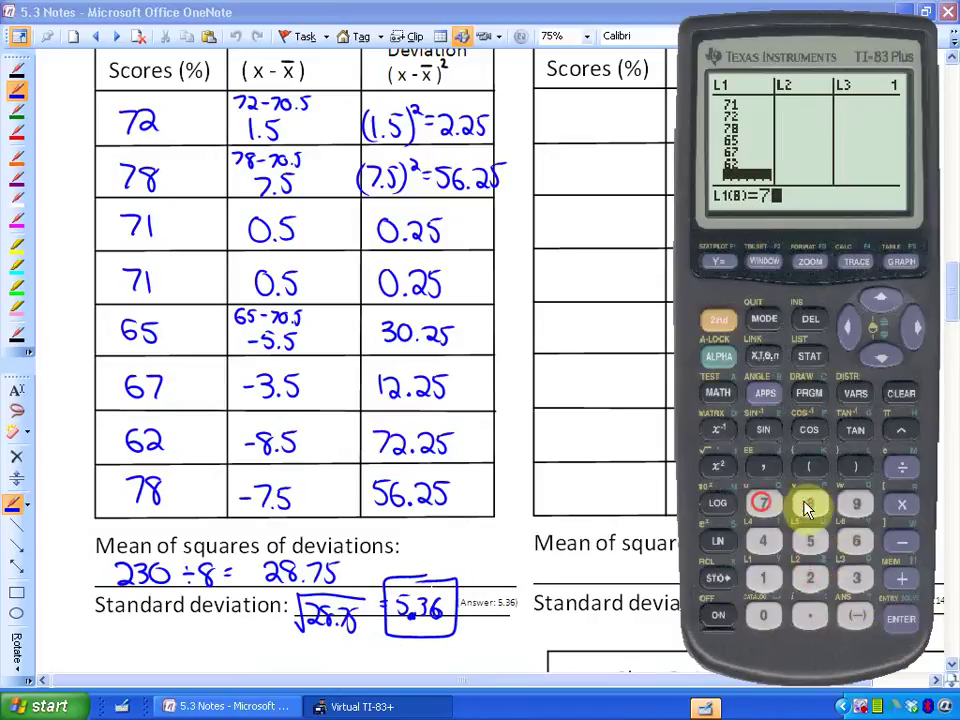
left_click(810, 503)
left_click(898, 626)
left_click(512, 364)
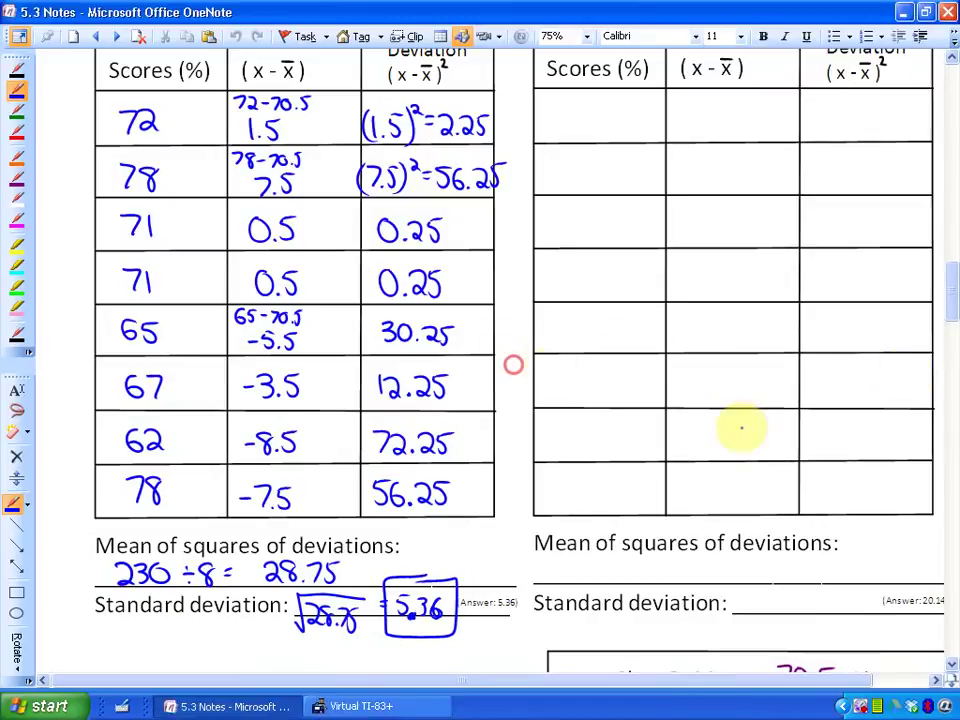
left_click_drag(945, 300, 933, 483)
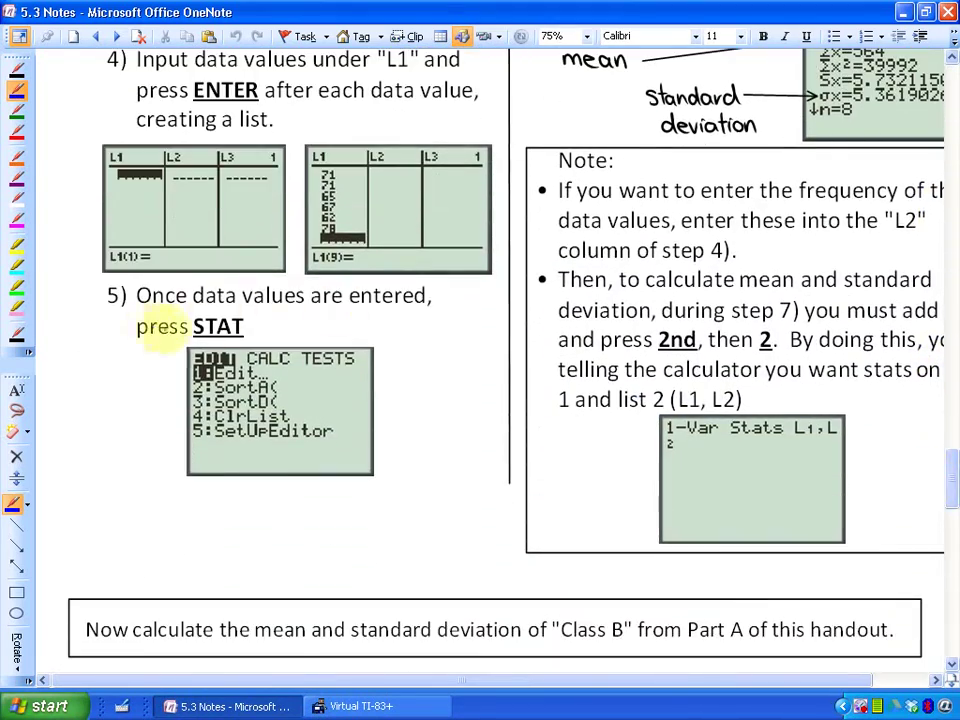
Open the STAT menu and move the calculator window left beside the notes.
left_click(342, 706)
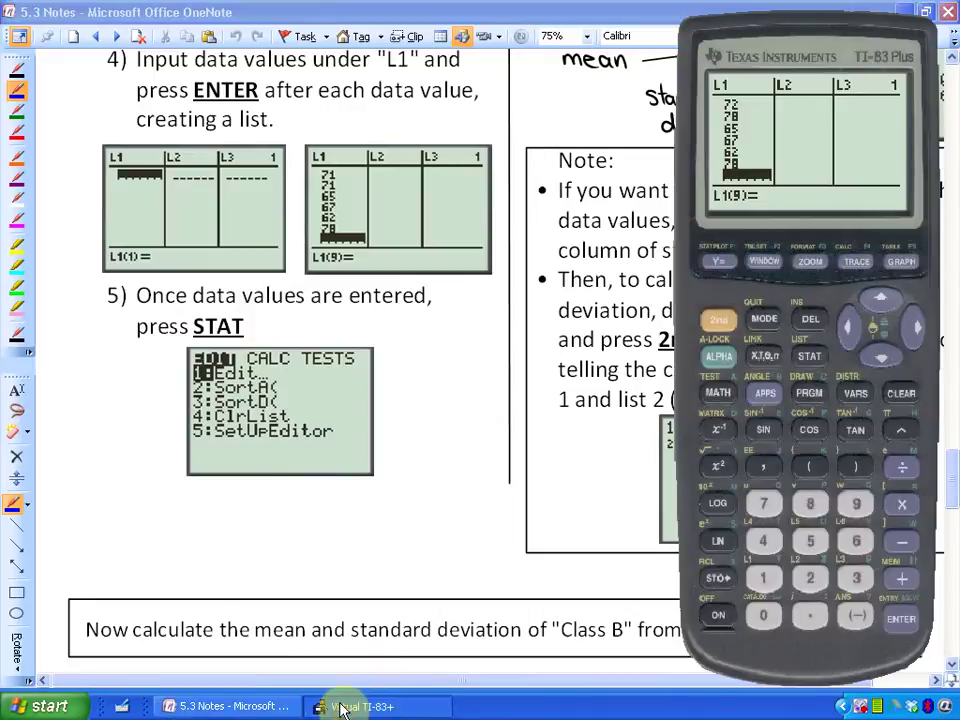
left_click(811, 360)
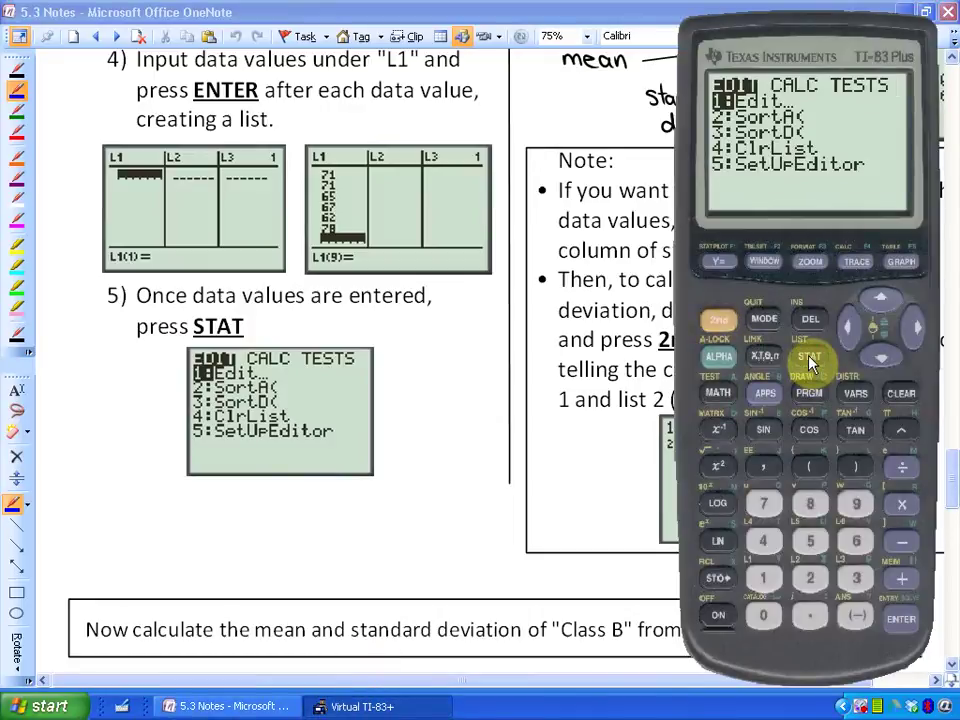
left_click_drag(810, 28, 370, 8)
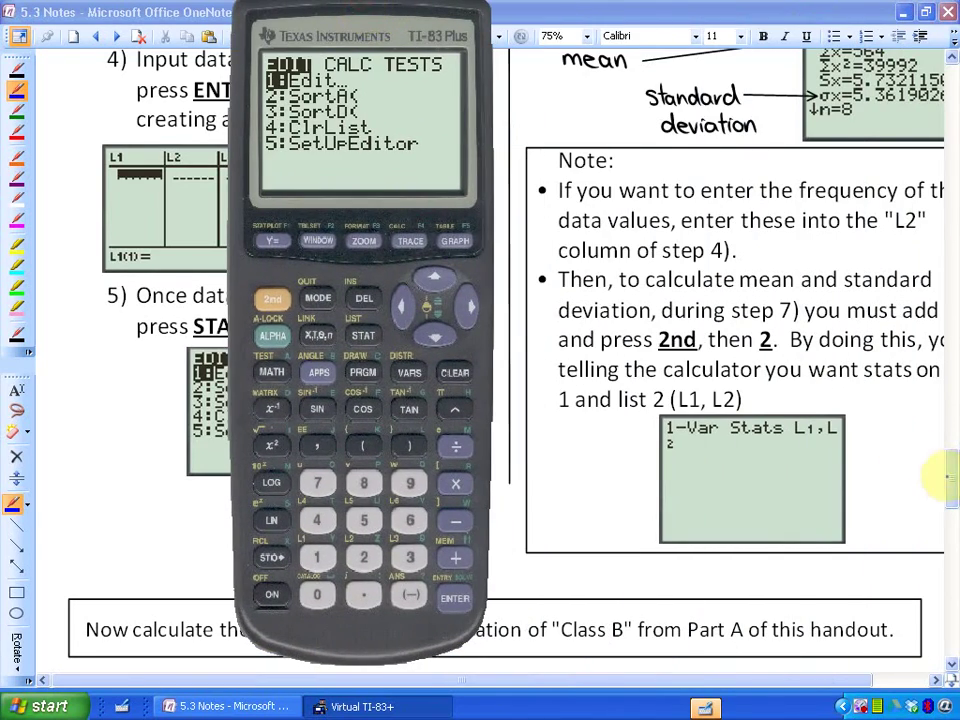
left_click_drag(943, 476, 947, 429)
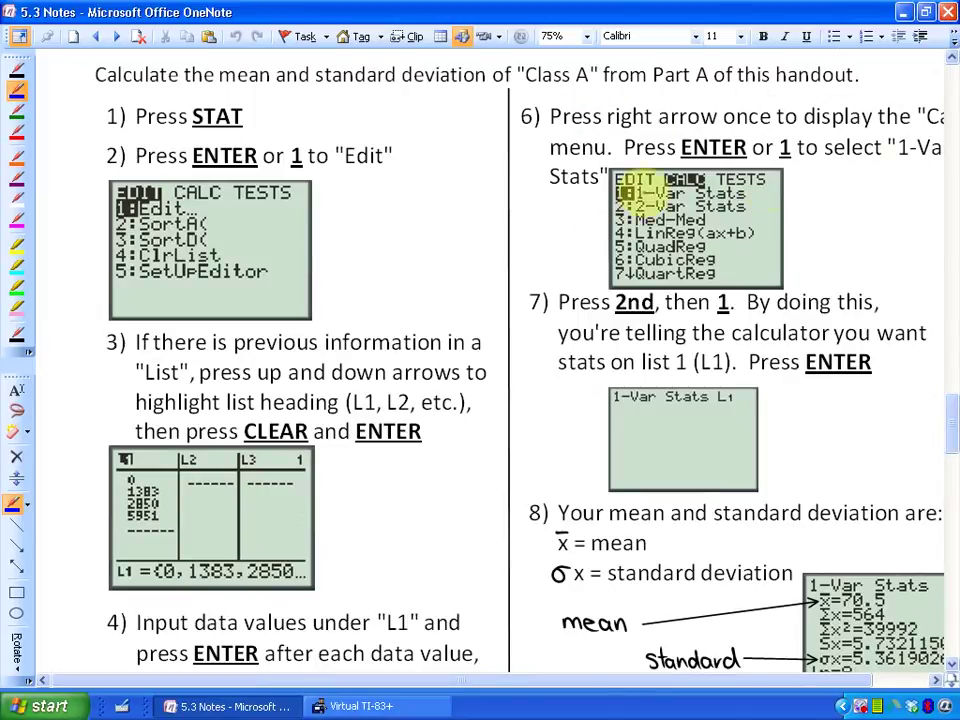
left_click_drag(577, 684, 621, 689)
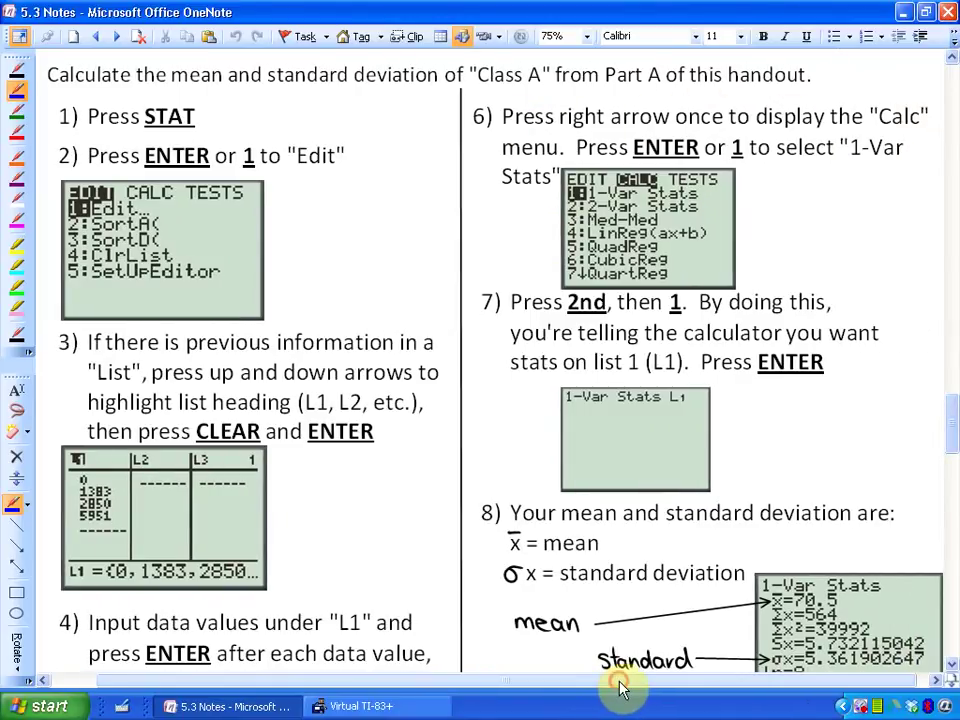
Run 1-Var Stats on L1, giving mean 70.5 and σx 5.36 for n=8.
left_click(350, 706)
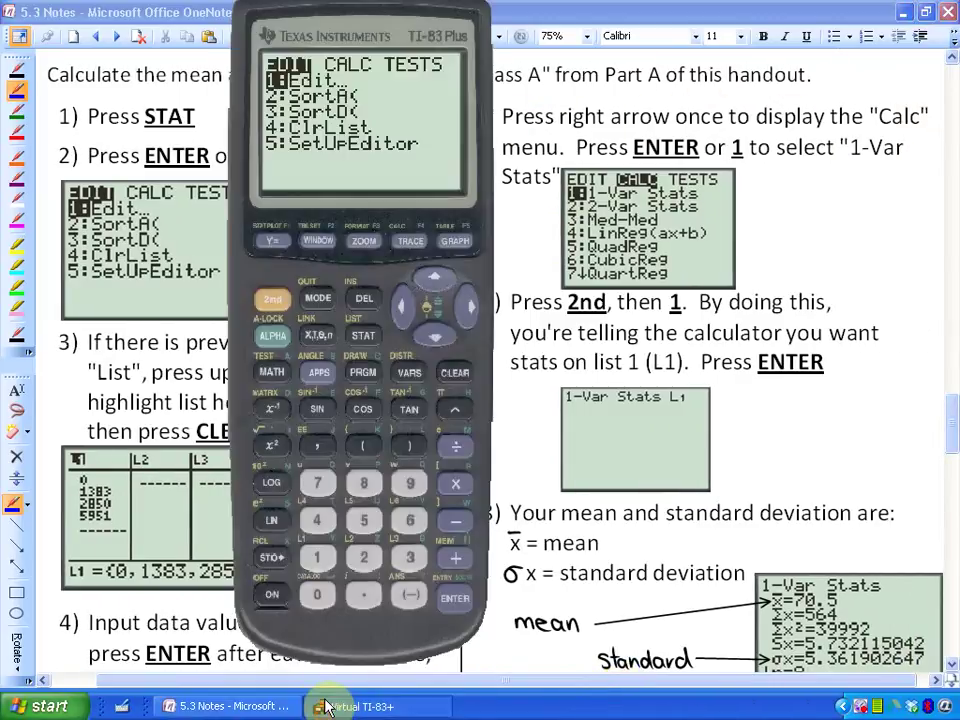
left_click(469, 306)
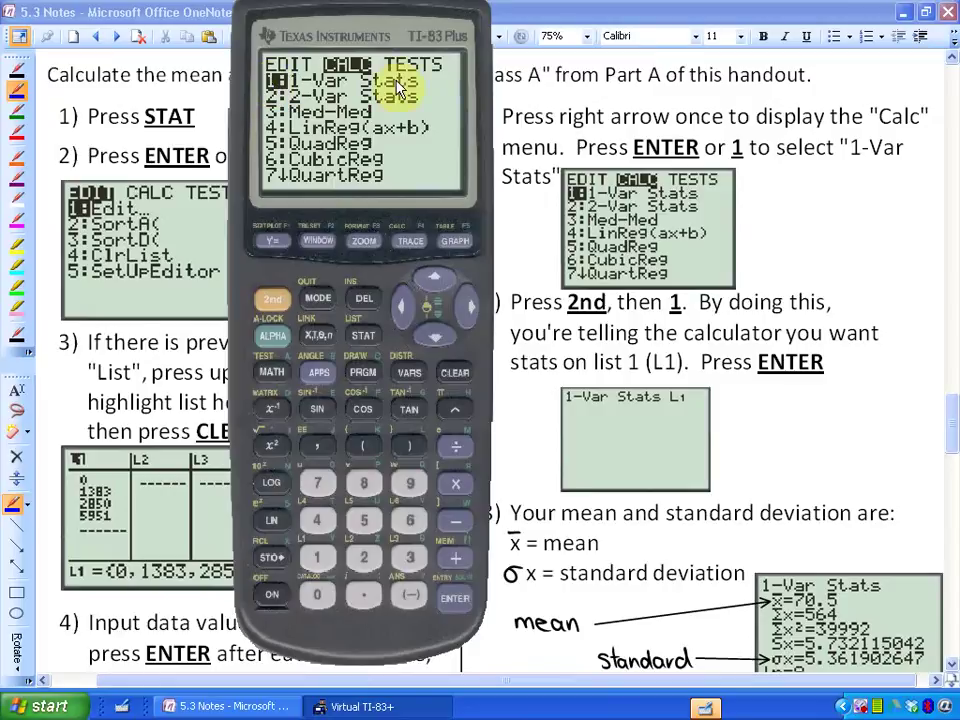
left_click(453, 604)
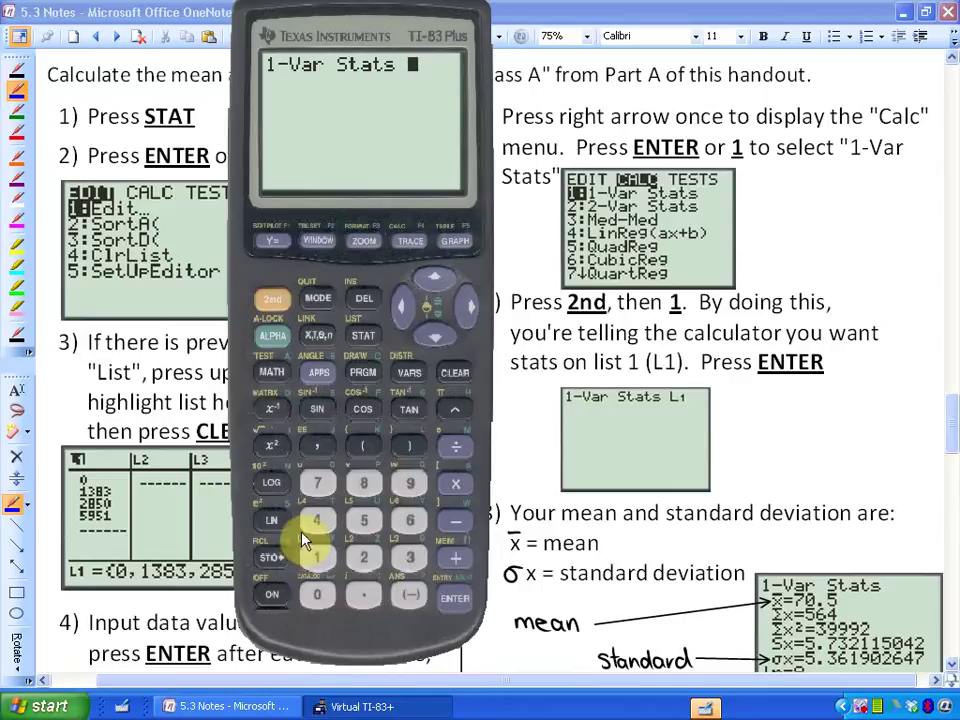
left_click(271, 300)
left_click(316, 557)
left_click(455, 600)
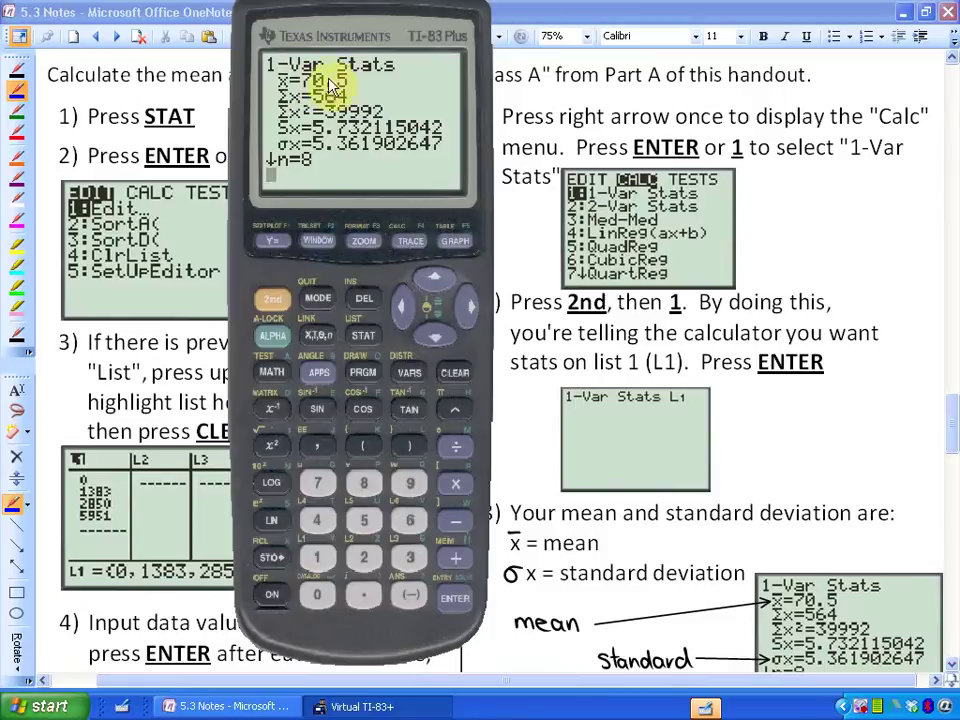
mouse_move(945, 432)
left_mouse_down()
mouse_move(953, 460)
mouse_move(945, 456)
left_mouse_up()
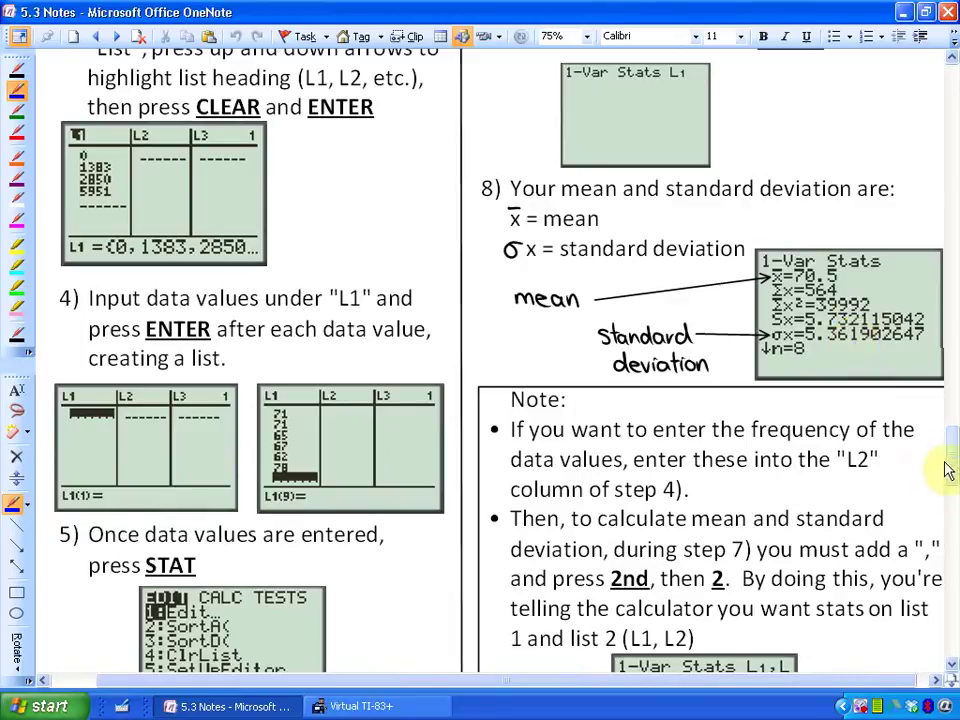
Scroll down to the Problem Solving with Technology frequency table and line-plot axis.
left_click_drag(943, 454, 953, 535)
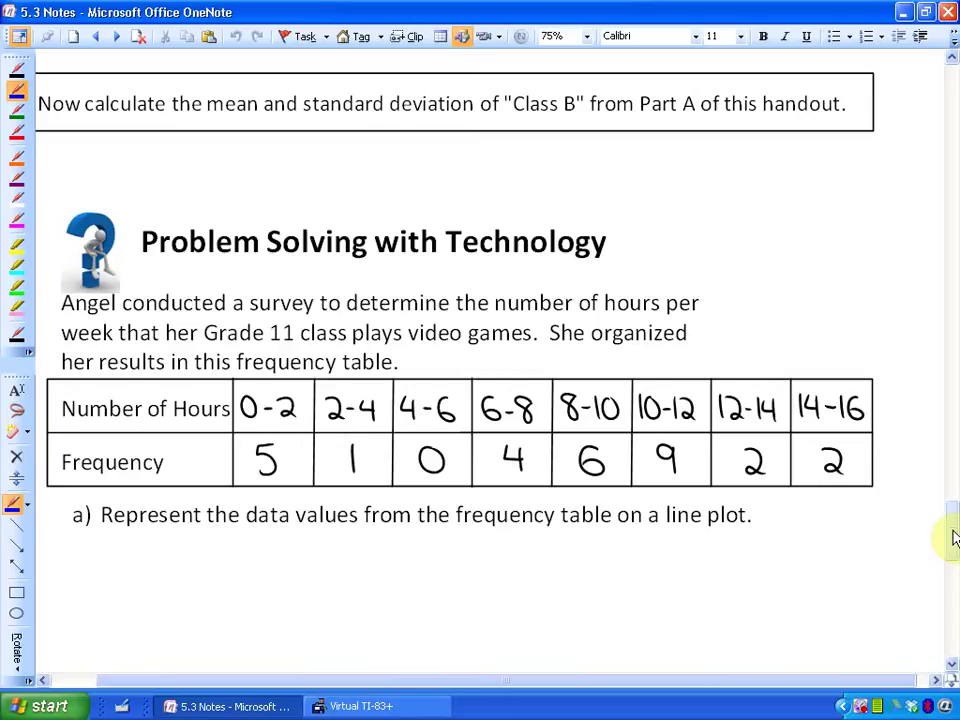
left_click_drag(107, 683, 71, 686)
left_click_drag(950, 535, 950, 558)
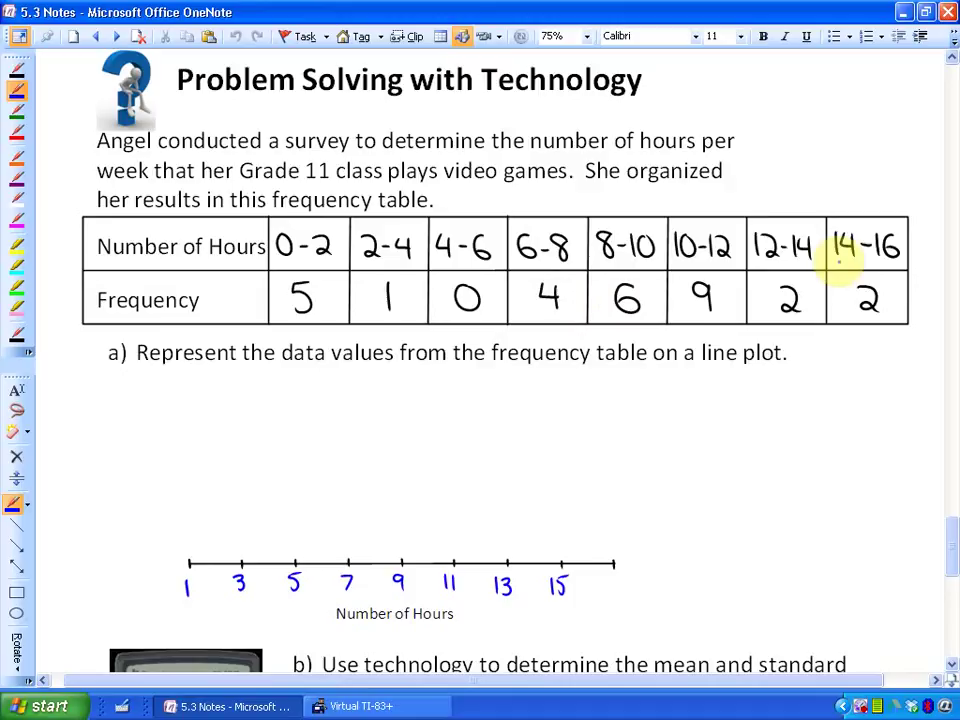
left_click(335, 706)
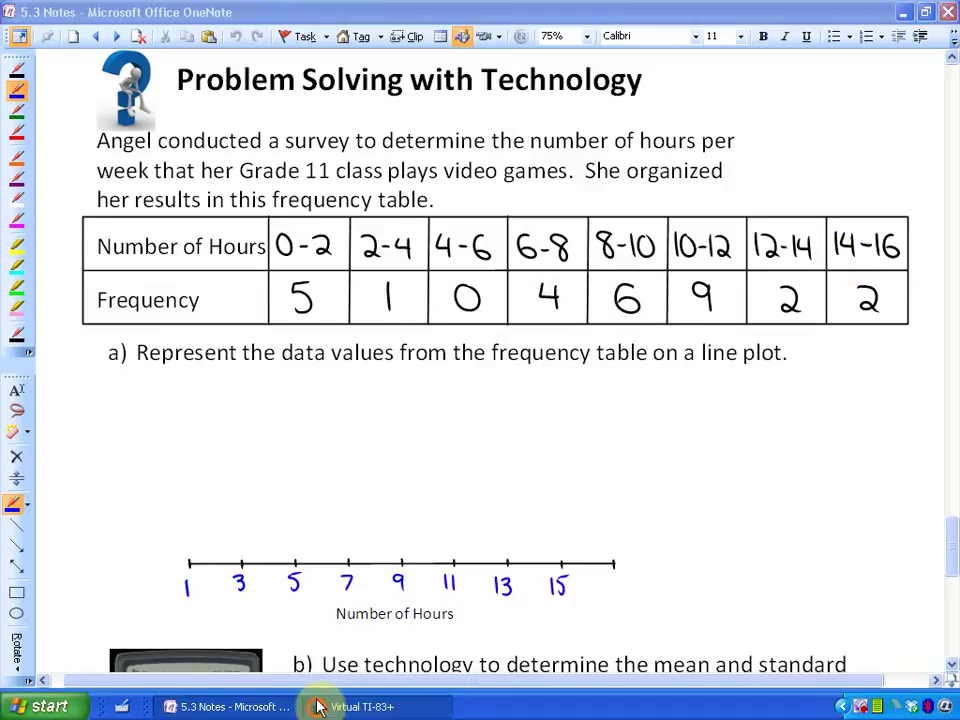
left_click(555, 445)
Ink the expanded data list: circle the 0-2 column, then write five 1s and a 3.
mouse_move(300, 193)
left_mouse_down()
mouse_move(251, 222)
mouse_move(257, 300)
left_mouse_up()
left_click_drag(322, 331, 349, 388)
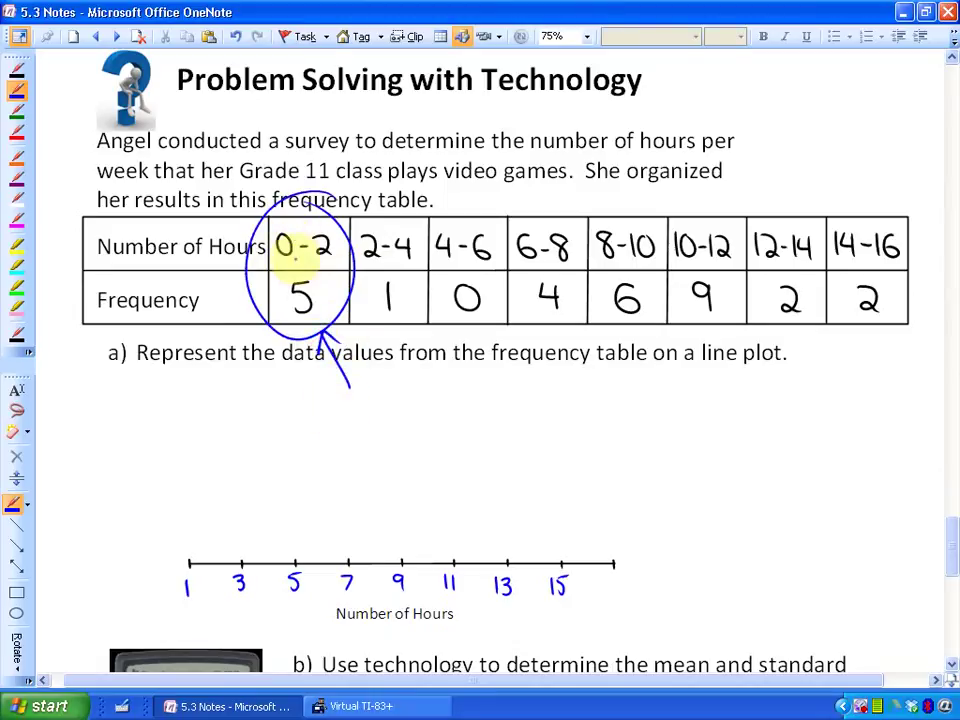
left_click_drag(328, 398, 341, 432)
mouse_move(353, 398)
left_mouse_down()
mouse_move(355, 424)
mouse_move(368, 432)
left_mouse_up()
left_click_drag(382, 398, 393, 432)
mouse_move(405, 403)
left_mouse_down()
mouse_move(409, 432)
mouse_move(420, 424)
mouse_move(422, 432)
left_mouse_up()
left_click_drag(434, 398, 435, 424)
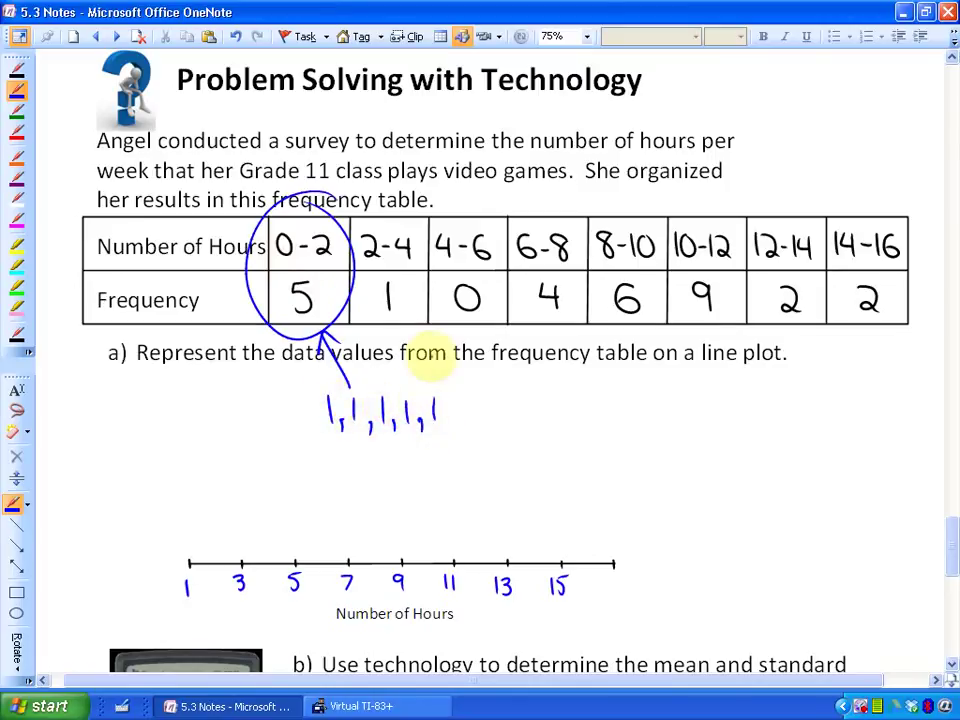
left_click_drag(410, 318, 428, 305)
mouse_move(463, 402)
left_mouse_down()
mouse_move(465, 426)
mouse_move(483, 437)
left_mouse_up()
Add four 7s and the 9s to the list, circle it, then erase the ink.
mouse_move(550, 362)
left_mouse_down()
mouse_move(545, 314)
mouse_move(553, 326)
left_mouse_up()
left_click_drag(496, 401, 510, 440)
mouse_move(524, 402)
left_mouse_down()
mouse_move(535, 438)
mouse_move(558, 428)
left_mouse_up()
left_click_drag(566, 429, 563, 438)
left_click_drag(585, 398, 592, 426)
mouse_move(630, 362)
left_mouse_down()
mouse_move(628, 330)
mouse_move(636, 340)
left_mouse_up()
mouse_move(607, 432)
left_mouse_down()
mouse_move(604, 442)
mouse_move(634, 424)
mouse_move(637, 442)
mouse_move(664, 428)
mouse_move(666, 442)
left_mouse_up()
left_click_drag(680, 402, 694, 442)
left_click_drag(706, 404, 735, 452)
mouse_move(610, 367)
left_mouse_down()
mouse_move(424, 369)
mouse_move(531, 472)
mouse_move(597, 383)
left_mouse_up()
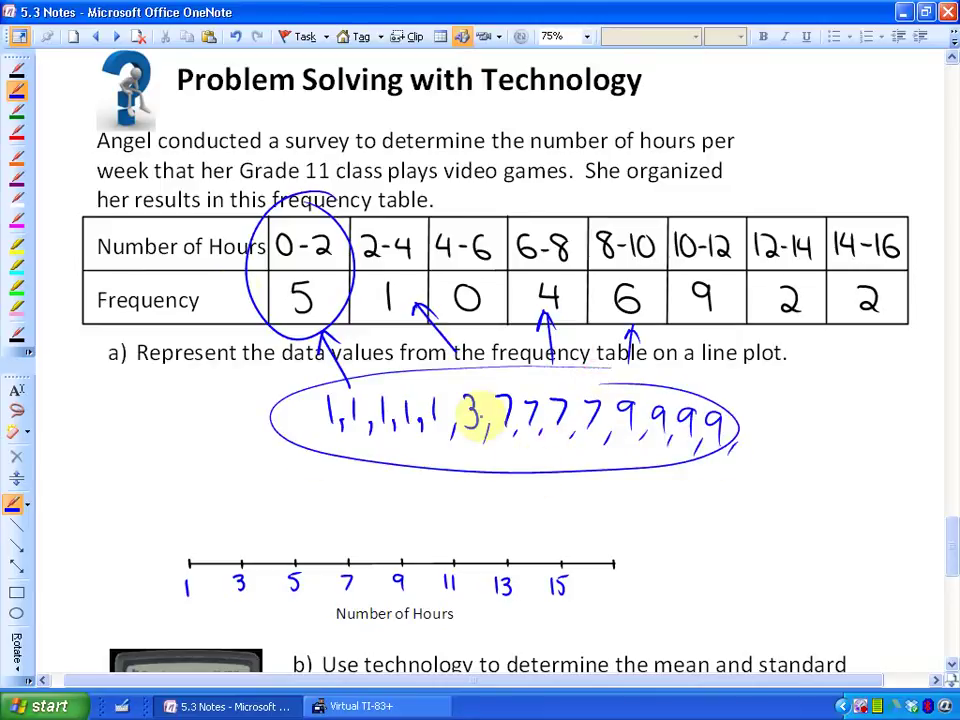
left_click(244, 297)
mouse_move(322, 345)
left_mouse_down()
mouse_move(294, 379)
mouse_move(321, 411)
mouse_move(568, 429)
mouse_move(530, 425)
mouse_move(480, 444)
mouse_move(735, 459)
mouse_move(536, 422)
mouse_move(625, 345)
mouse_move(540, 364)
mouse_move(537, 312)
mouse_move(418, 304)
left_mouse_up()
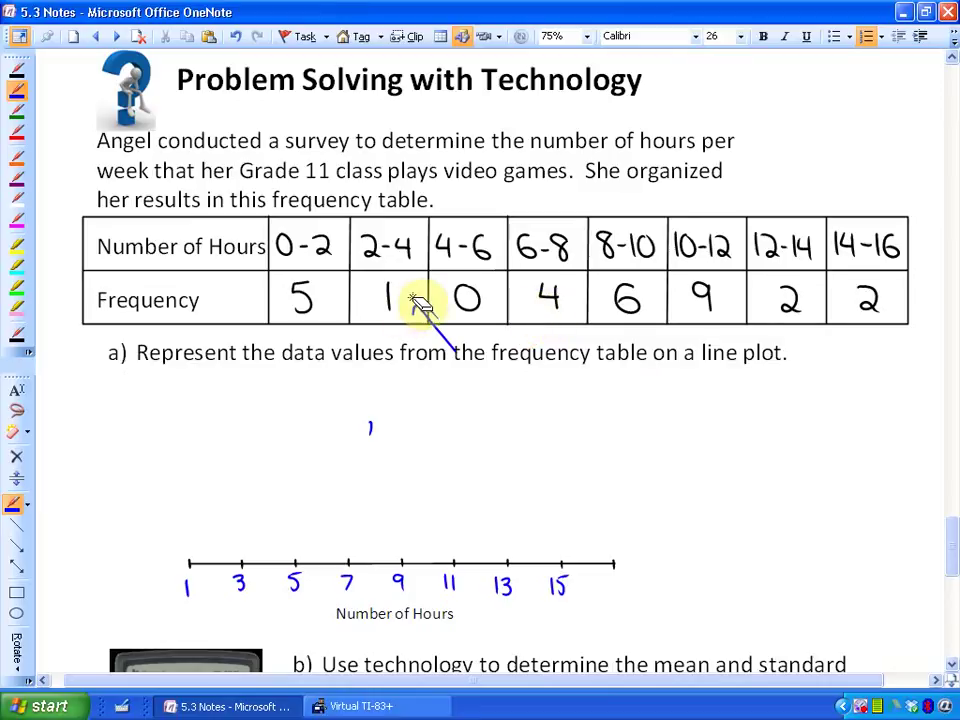
Move the calculator right, clear its screen, and empty list L1 in the STAT editor.
left_click(369, 703)
left_click_drag(360, 17, 745, 17)
left_click(886, 378)
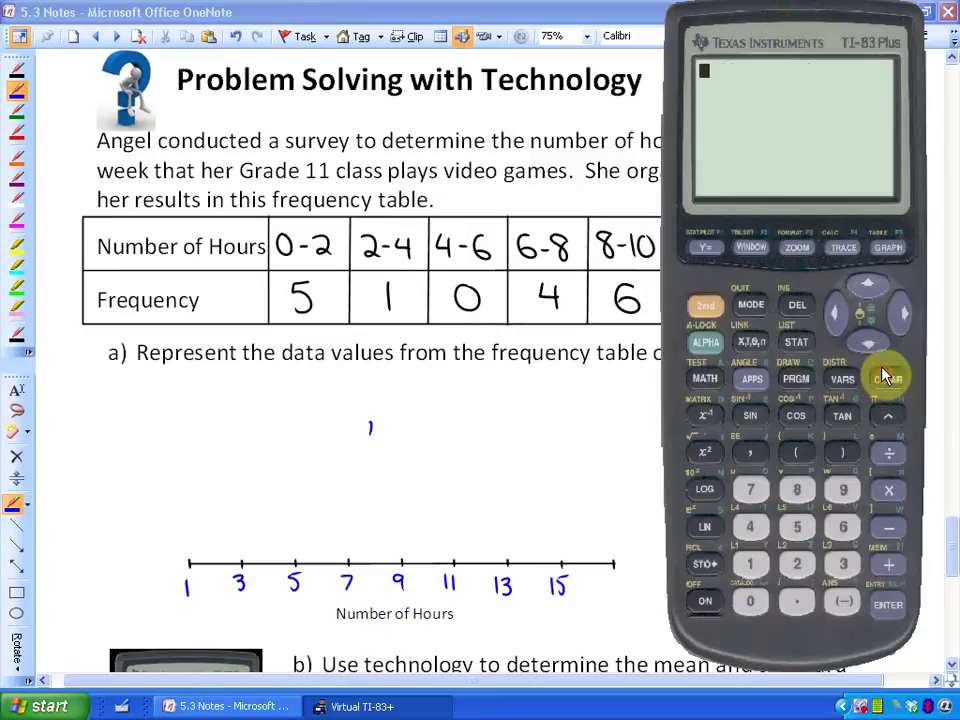
left_click(789, 347)
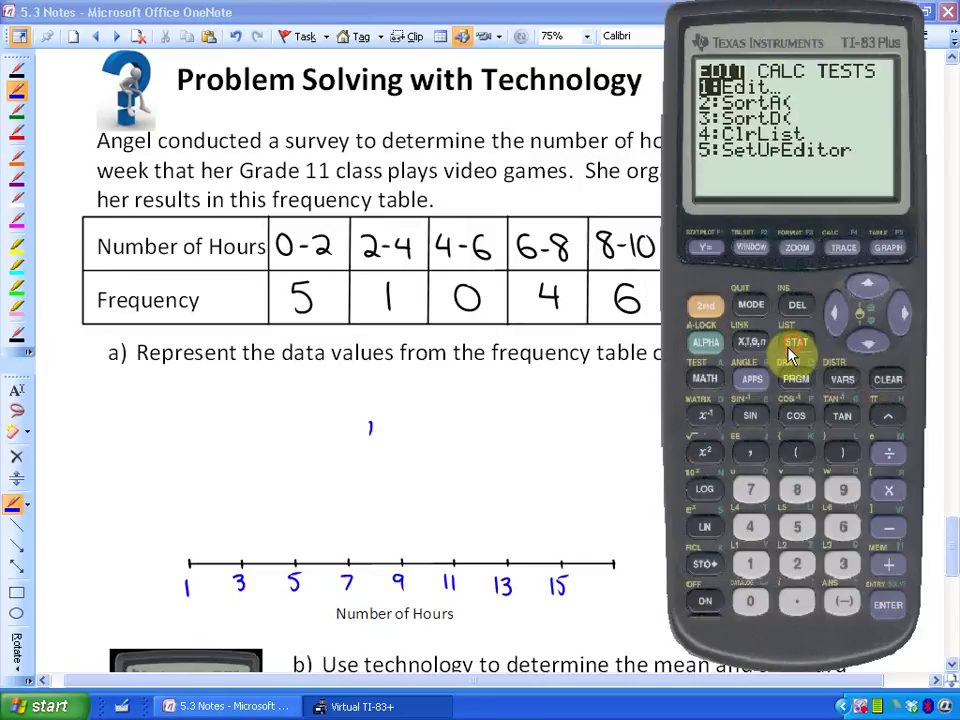
left_click(749, 566)
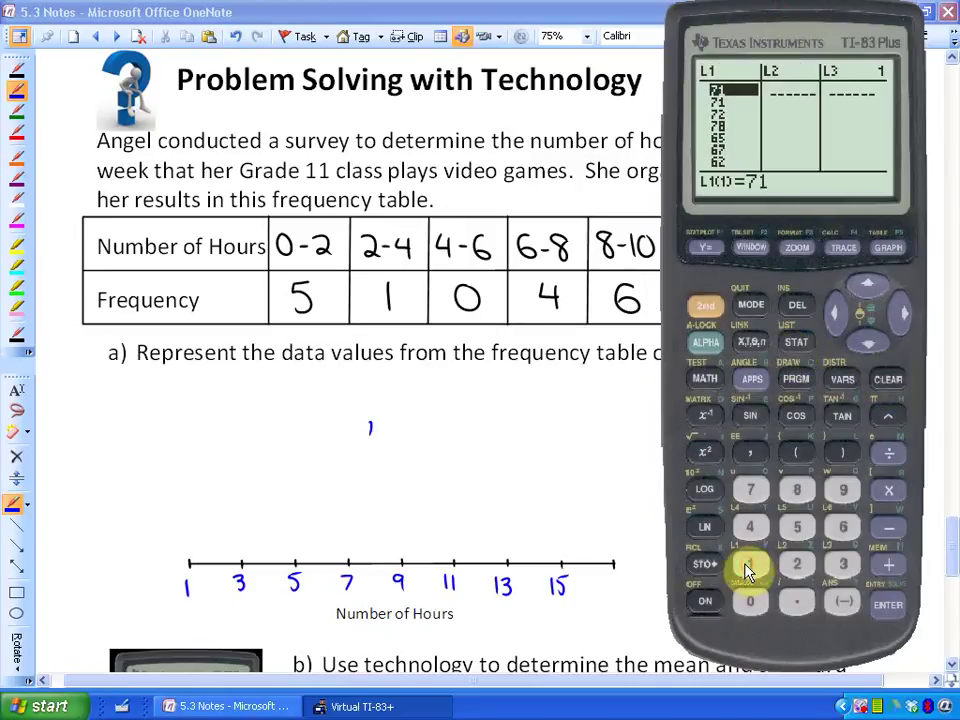
left_click(867, 290)
left_click(888, 380)
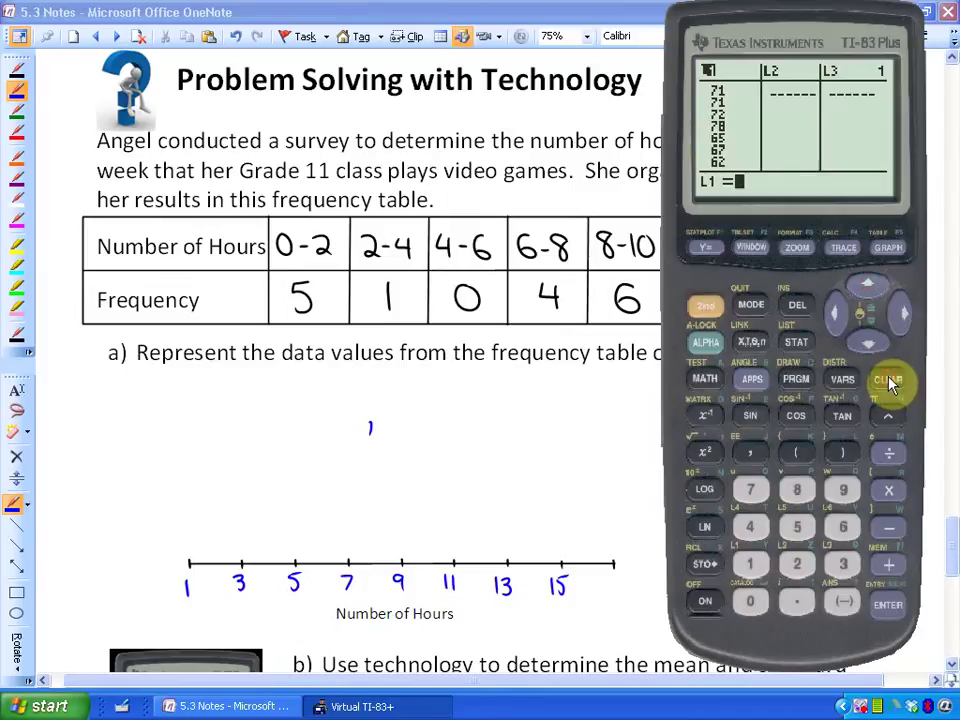
left_click(886, 612)
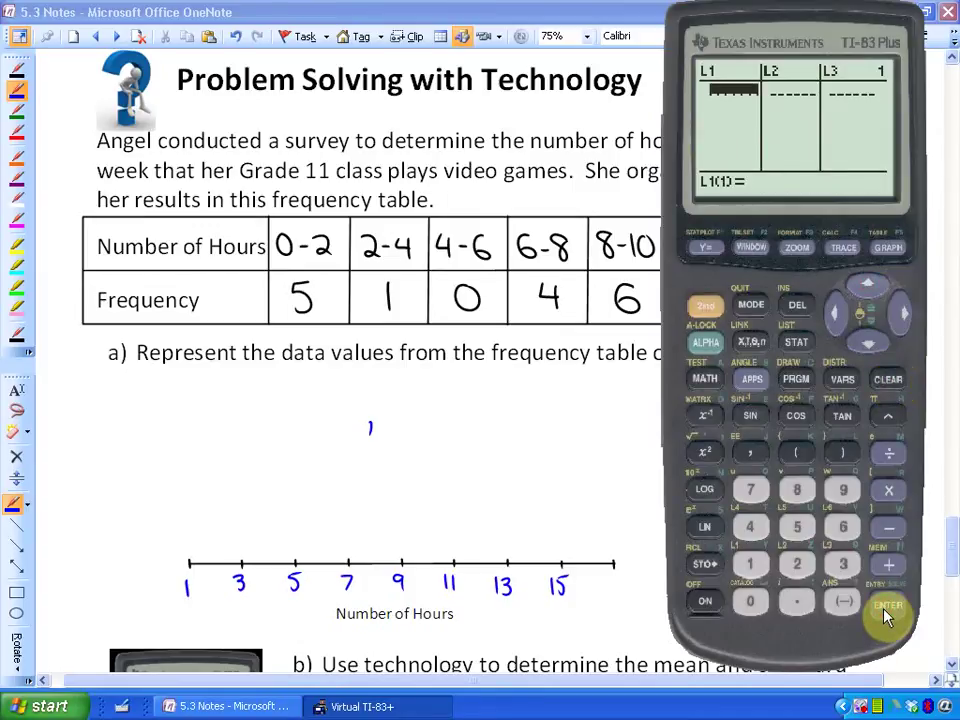
left_click(354, 432)
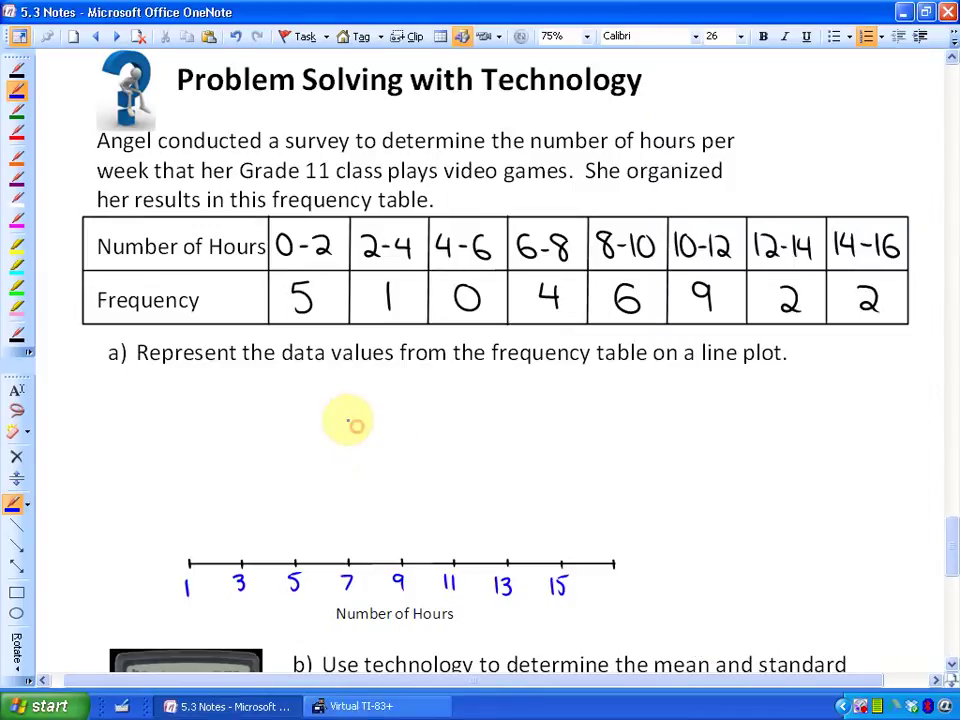
Highlight the Number of Hours row yellow and write midpoints 1, 3, 5, 7 in blue.
left_click(16, 246)
left_click_drag(252, 245, 907, 248)
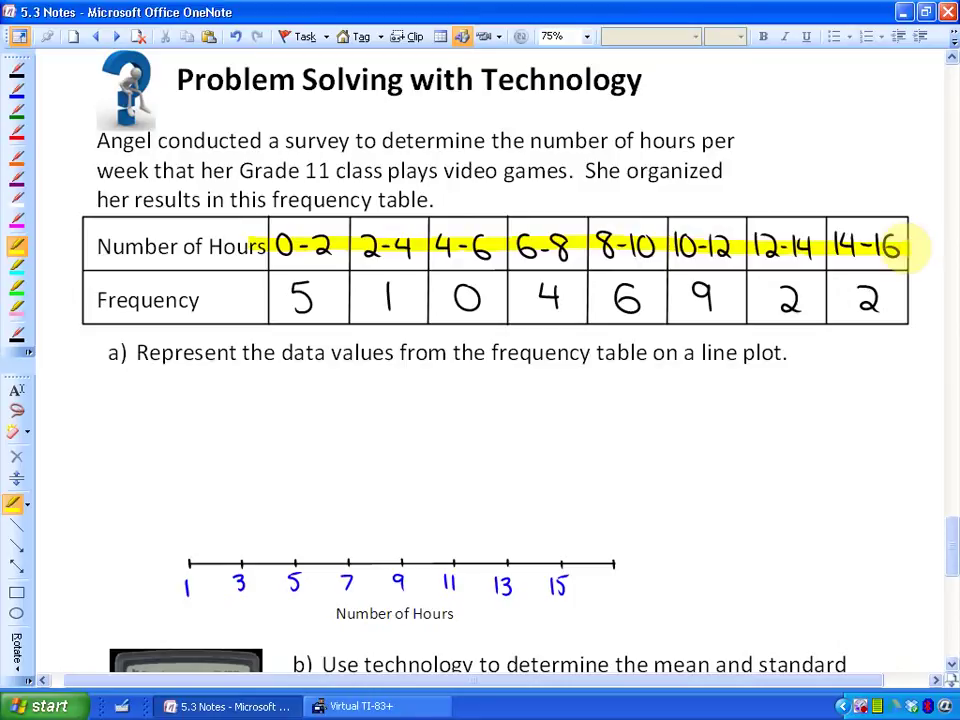
left_click(17, 87)
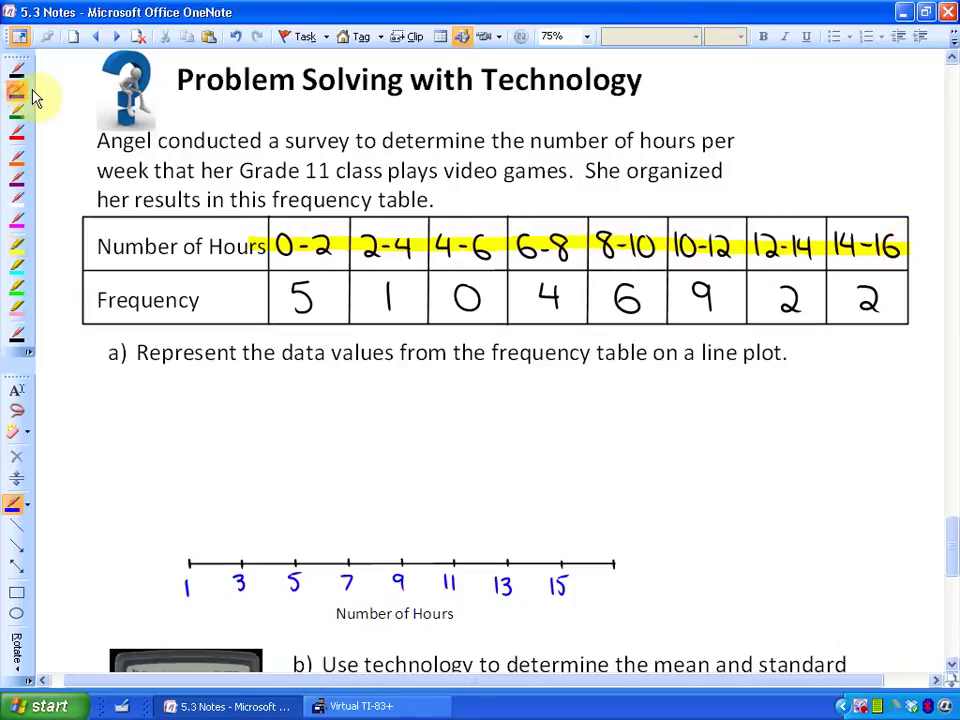
left_click_drag(301, 223, 301, 237)
left_click_drag(377, 224, 378, 238)
left_click_drag(466, 224, 458, 237)
left_click_drag(543, 222, 539, 234)
Write midpoints 9, 11, 13 and 15 above the remaining interval headings.
left_click_drag(625, 223, 621, 237)
left_click_drag(695, 225, 701, 235)
left_click_drag(778, 223, 778, 236)
left_click_drag(783, 223, 784, 236)
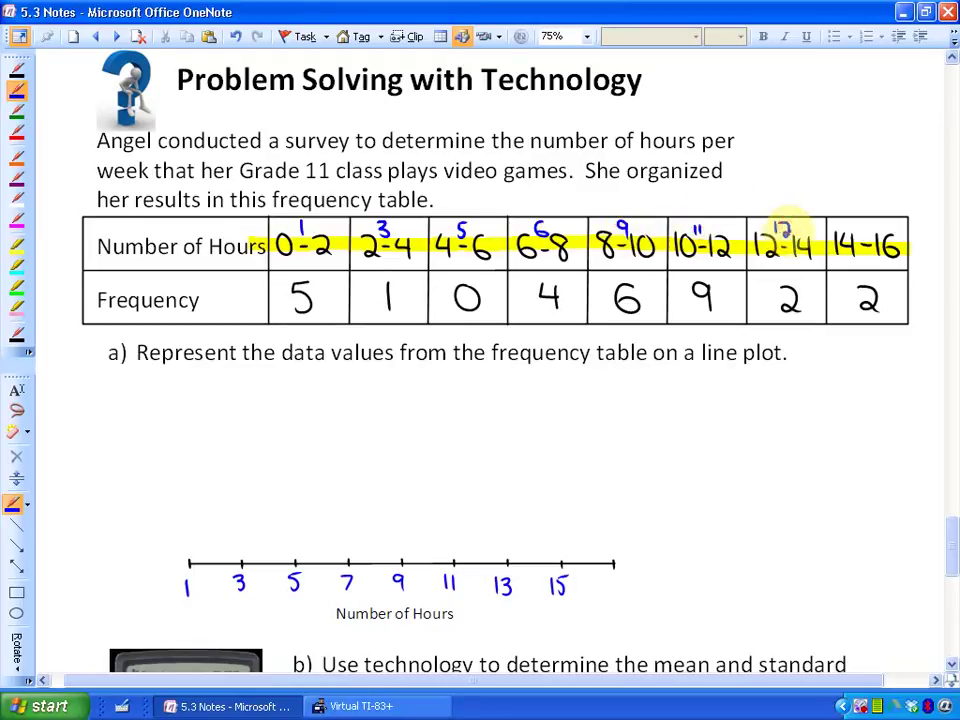
key("ctrl+z")
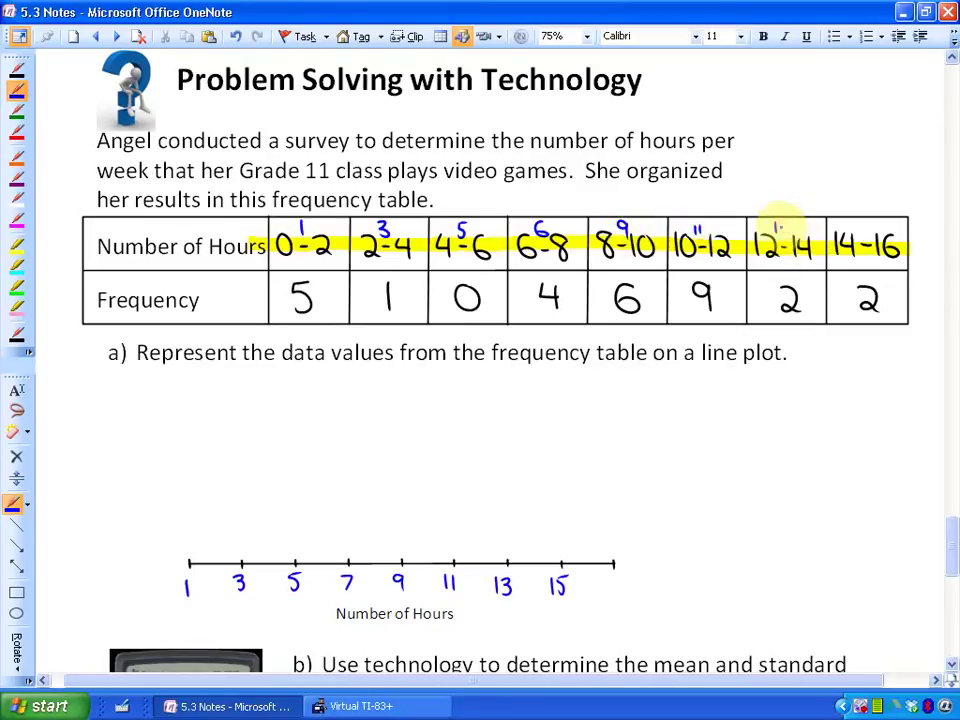
mouse_move(857, 223)
left_mouse_down()
mouse_move(857, 236)
mouse_move(866, 220)
left_mouse_up()
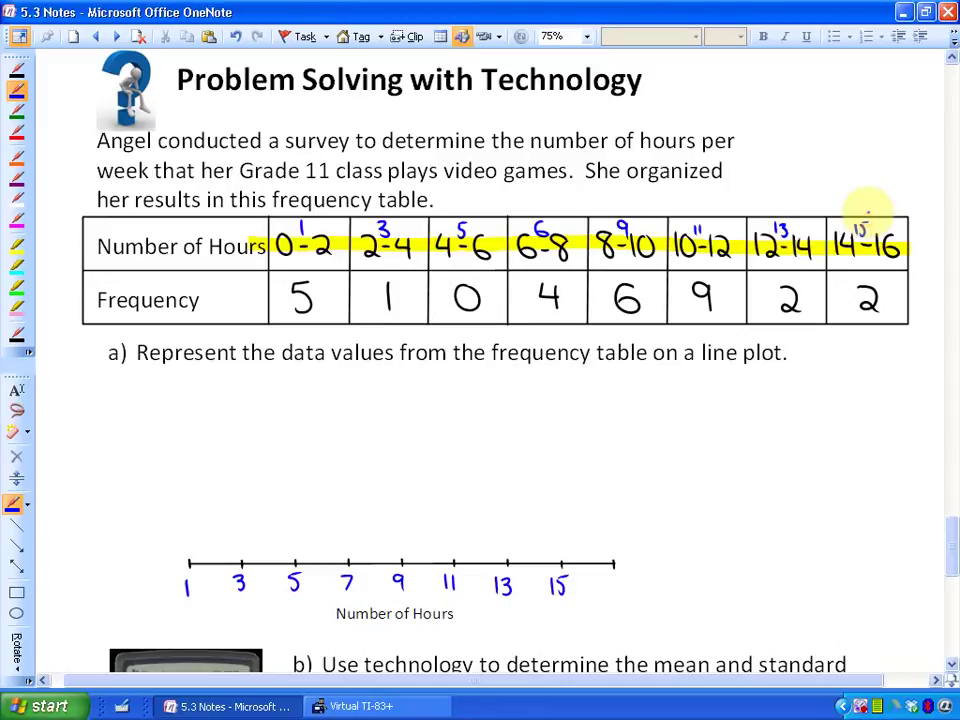
left_click(355, 706)
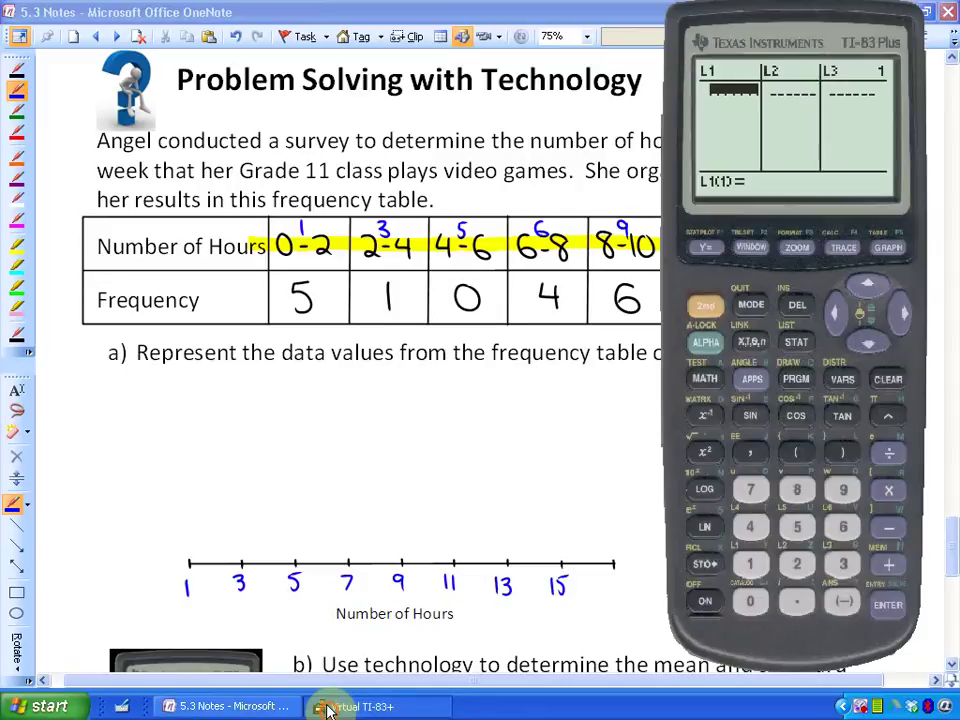
Enter the midpoints 1, 3, 5, 7, 9 and 11 into list L1.
key("Return")
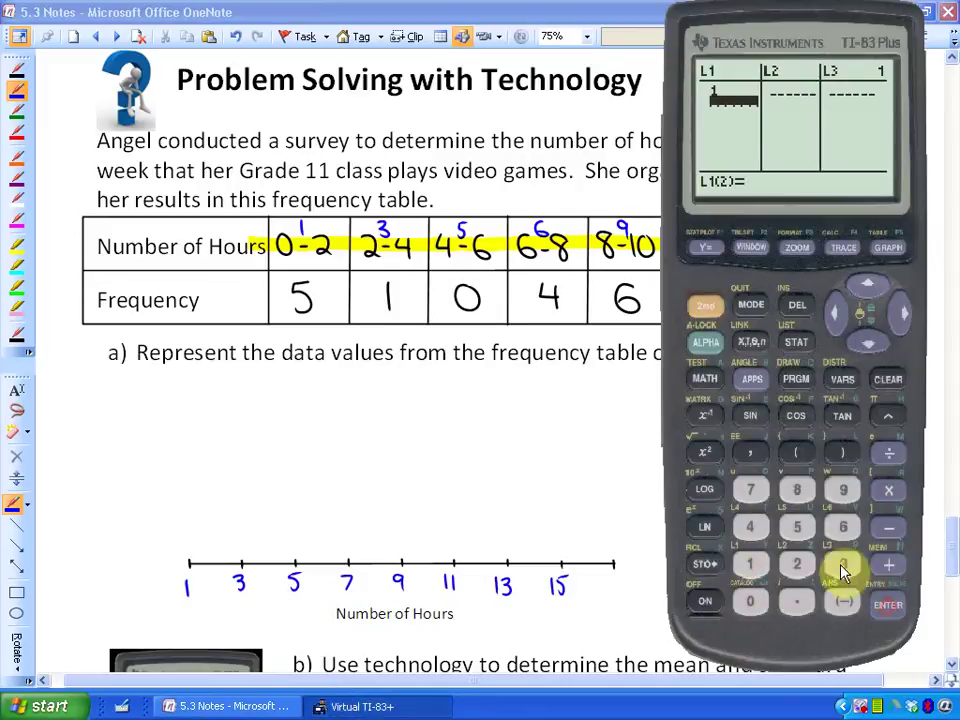
left_click(884, 607)
left_click(797, 527)
key("Return")
left_click(877, 617)
left_click(843, 490)
left_click(887, 605)
left_click(750, 565)
left_click(750, 565)
left_click(887, 605)
Enter 13 and 15 into L1, move to the top of L2, and return to the notes.
left_click(750, 565)
left_click(843, 565)
left_click(887, 605)
left_click(750, 565)
left_click(797, 527)
left_click(886, 607)
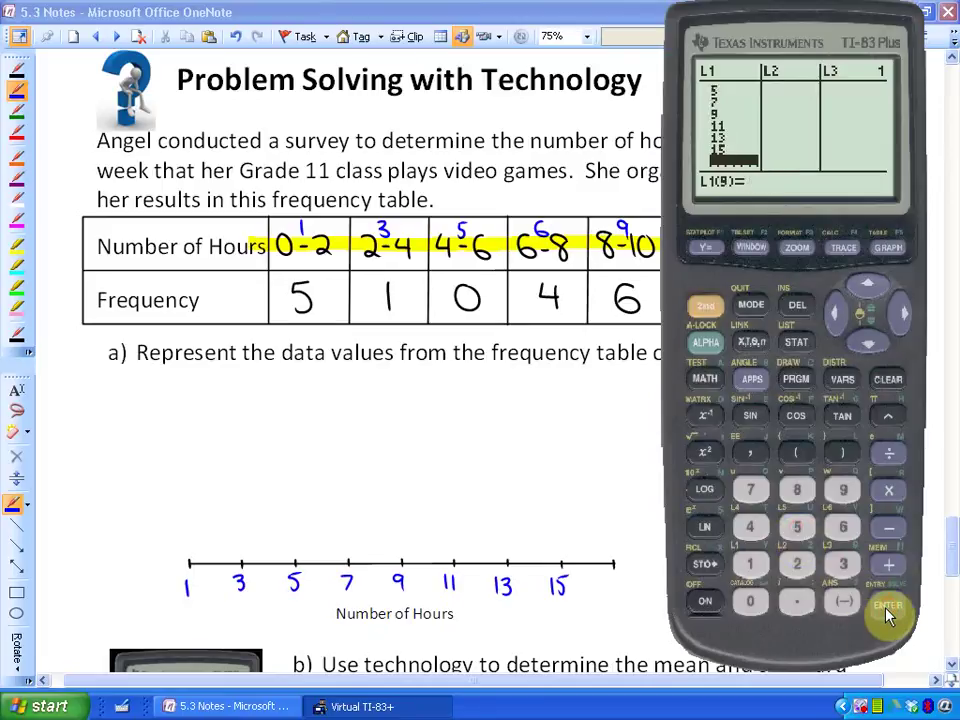
left_click(880, 308)
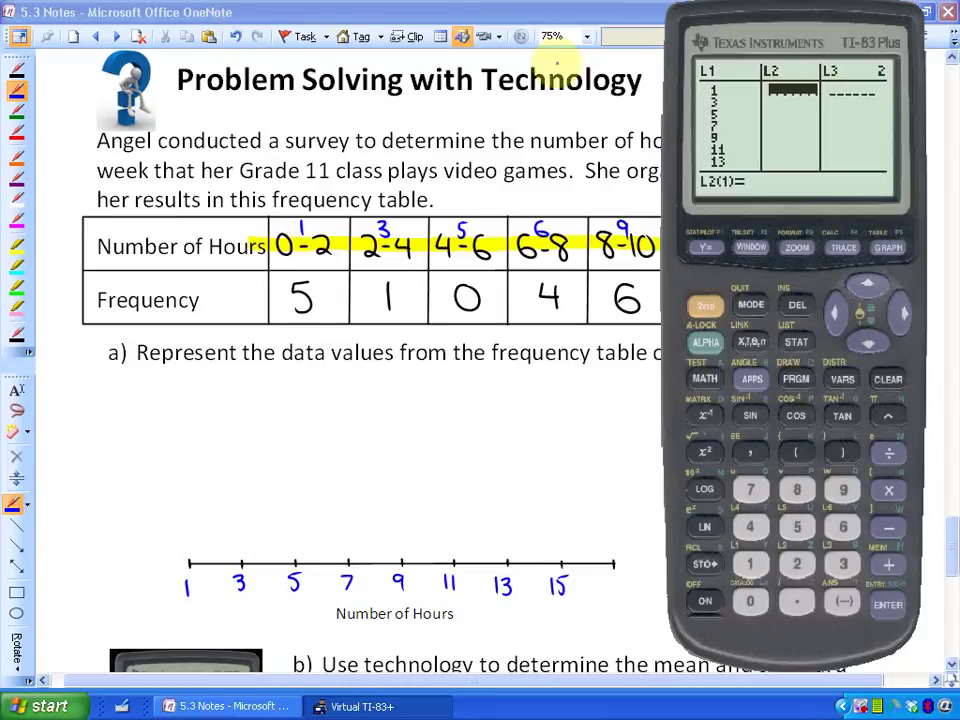
left_click(947, 12)
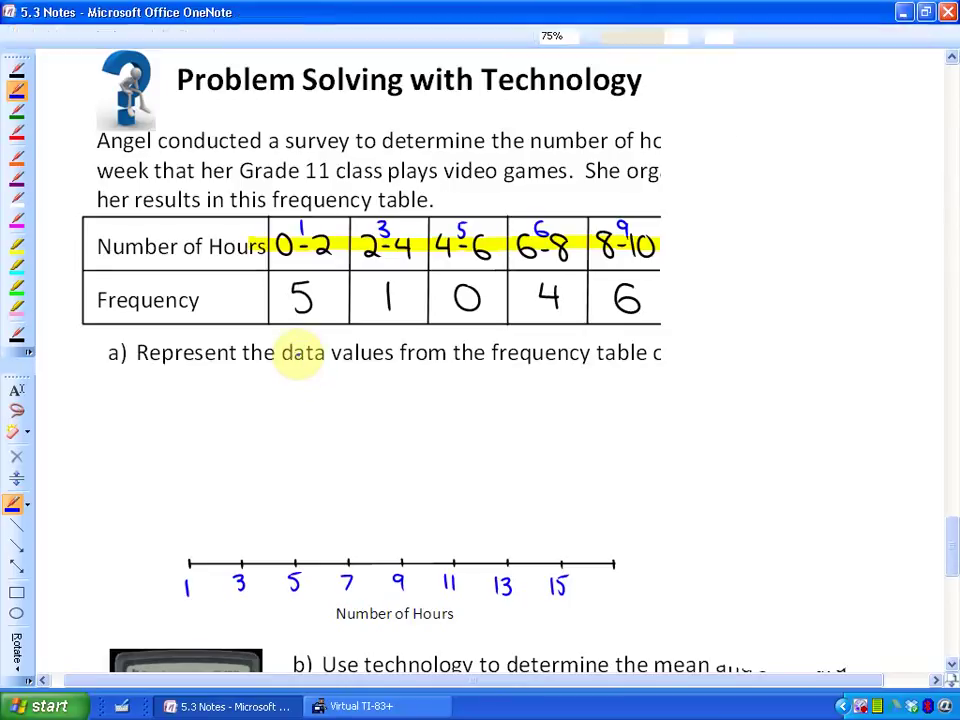
Highlight the Frequency row of the notes table in cyan.
left_click(17, 267)
mouse_move(243, 297)
left_mouse_down()
mouse_move(703, 294)
mouse_move(916, 314)
left_mouse_up()
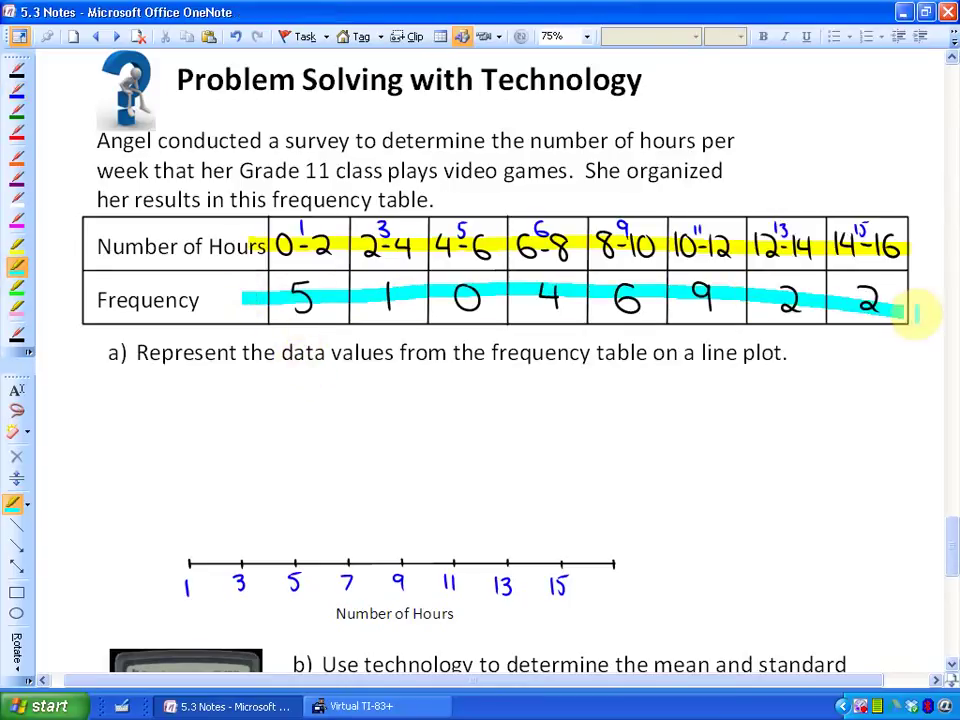
left_click(350, 708)
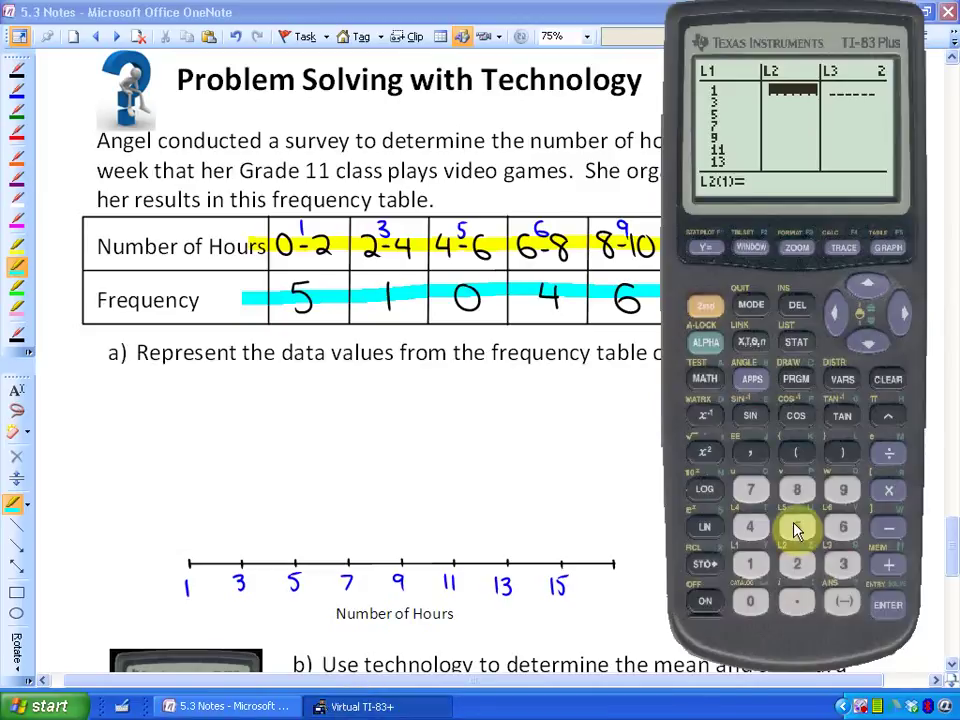
Enter the first L2 frequencies 5, 1, 0 and 4 on the calculator.
left_click(887, 606)
left_click(748, 564)
left_click(887, 606)
left_click(750, 601)
left_click(887, 606)
left_click(750, 527)
left_click(887, 606)
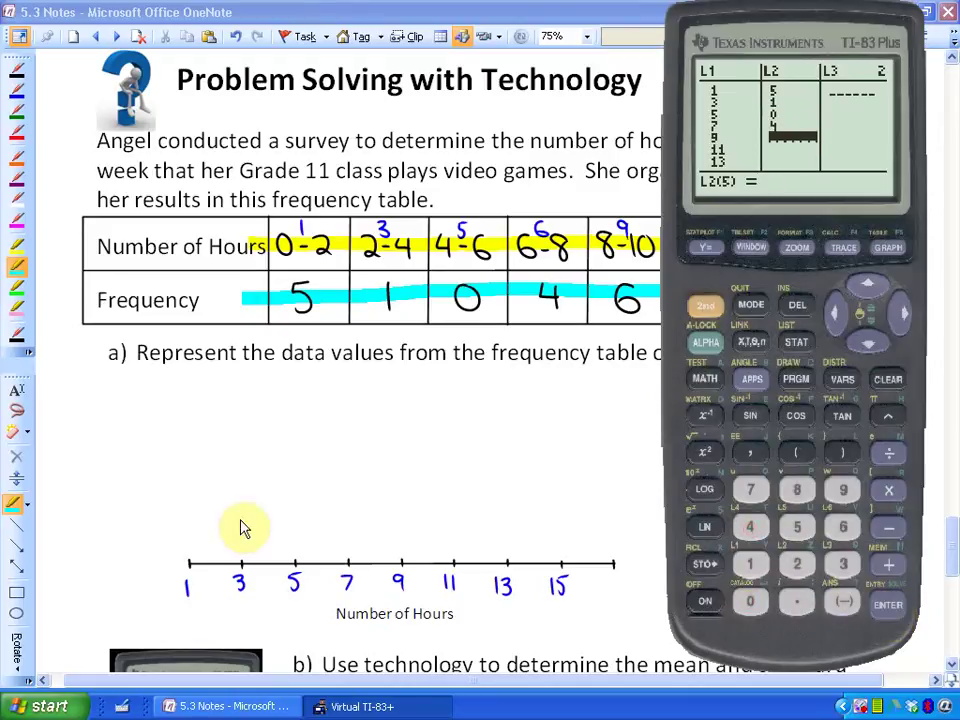
Enter the remaining L2 frequencies 6, 9, 2 and 2, checking the table in OneNote.
left_click(251, 498)
left_click(345, 704)
left_click(843, 527)
left_click(887, 606)
left_click(843, 564)
left_click(887, 606)
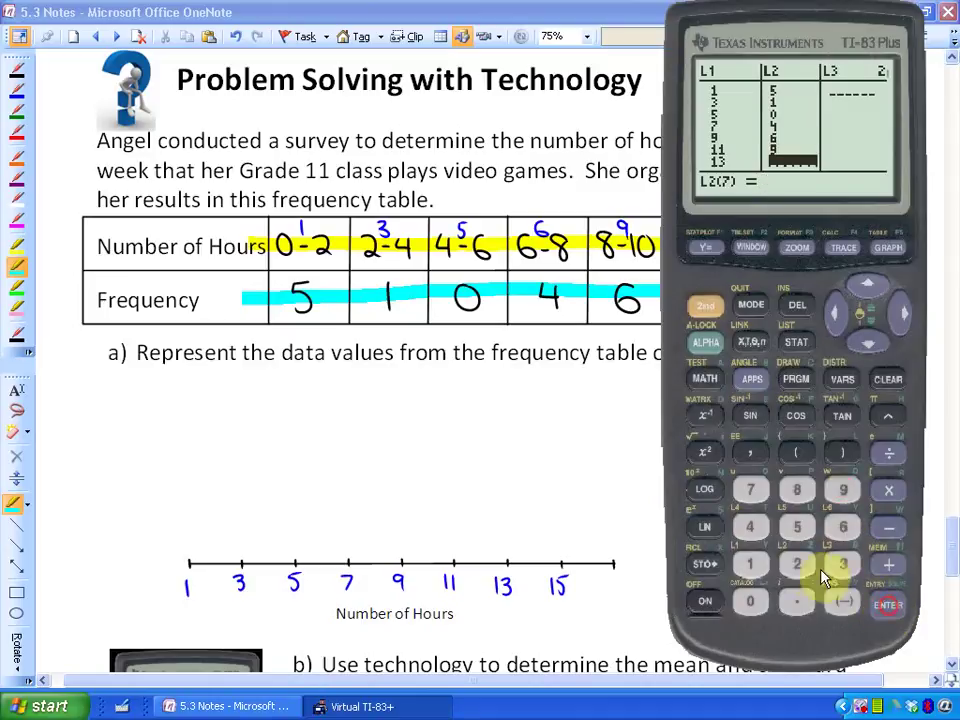
left_click(886, 606)
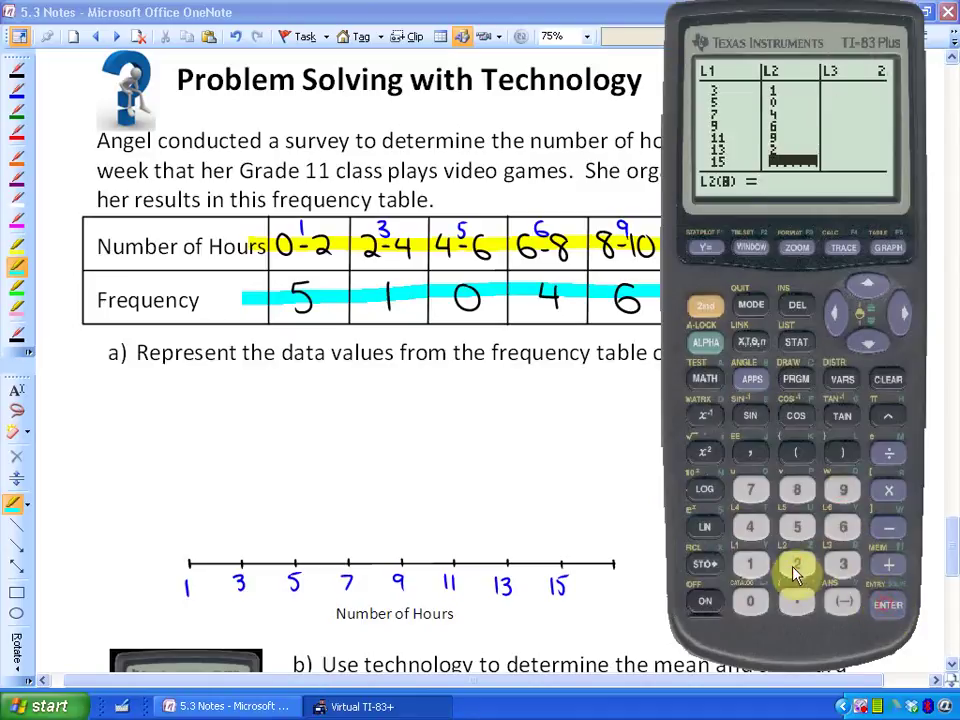
left_click(884, 610)
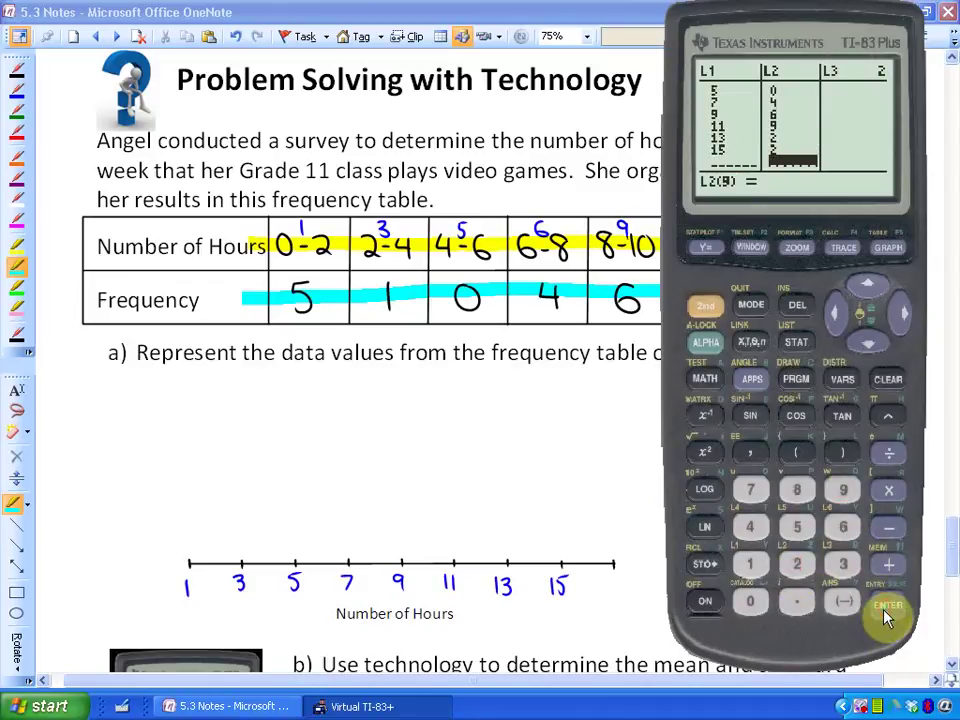
left_click(124, 489)
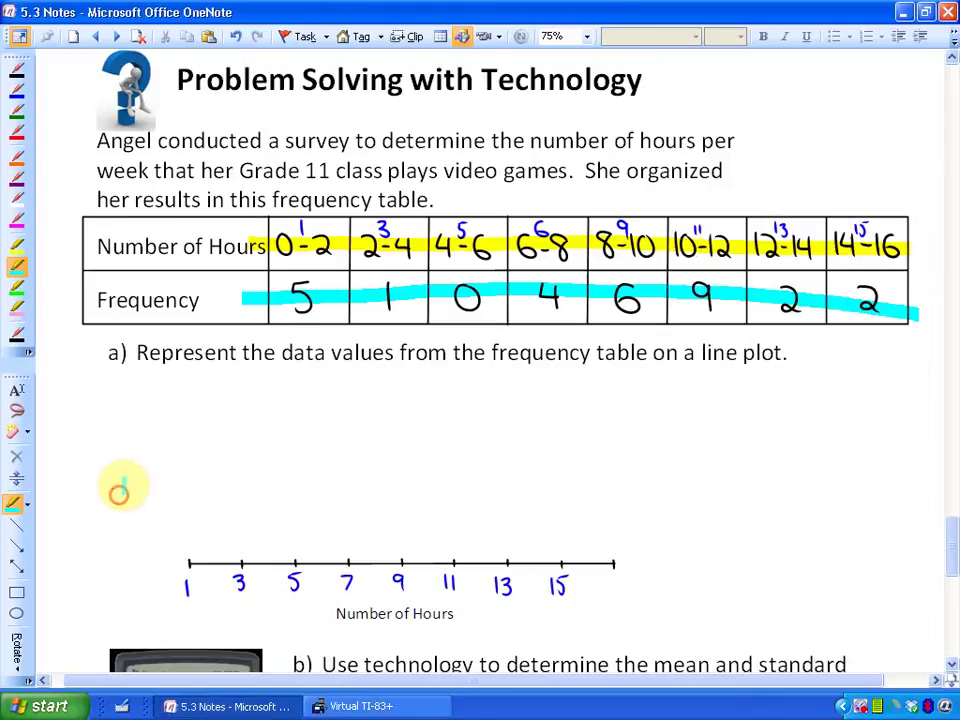
Draw x-mark stacks above 1, 3, 7 and 9 for frequencies 5, 1, 4 and 6.
left_click(17, 91)
mouse_move(184, 540)
left_mouse_down()
mouse_move(192, 550)
mouse_move(195, 472)
left_mouse_up()
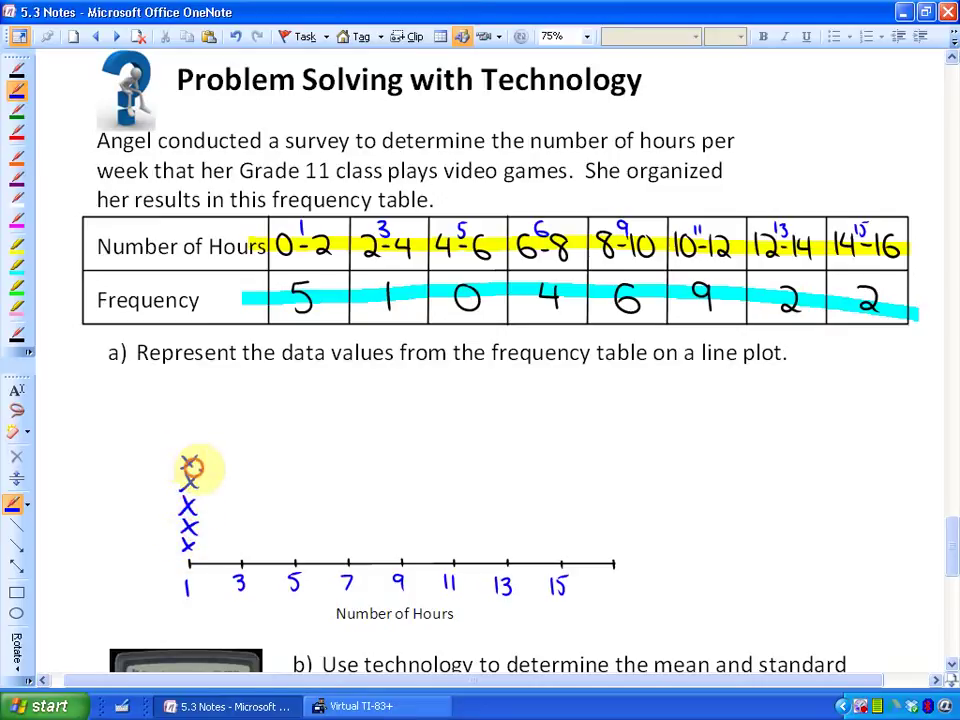
left_click_drag(234, 542, 246, 554)
mouse_move(341, 533)
left_mouse_down()
mouse_move(352, 546)
mouse_move(352, 489)
left_mouse_up()
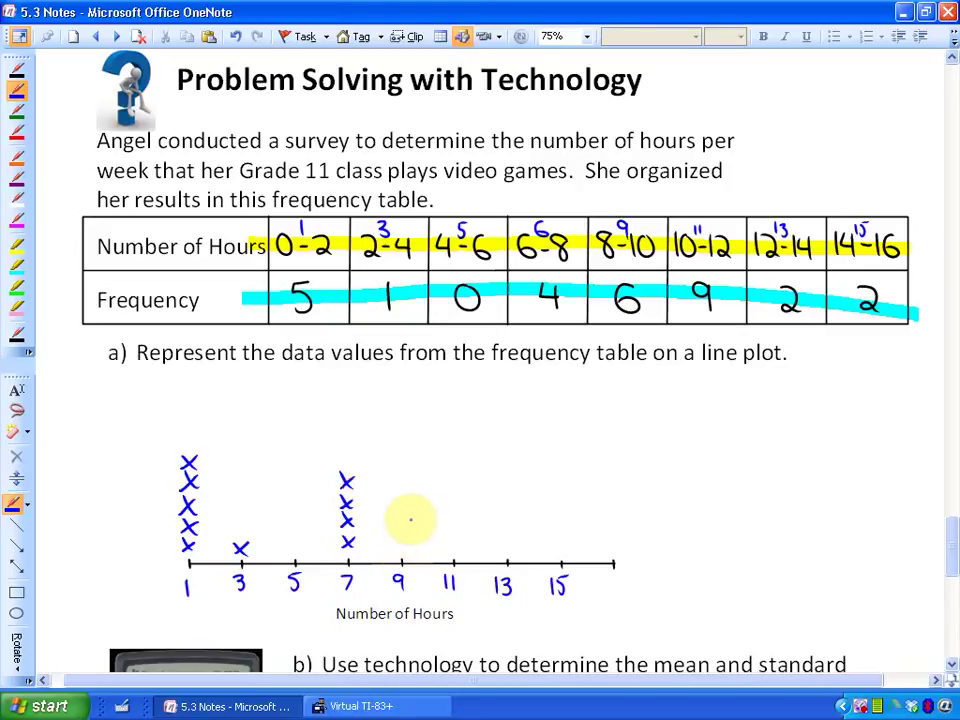
mouse_move(392, 542)
left_mouse_down()
mouse_move(404, 554)
mouse_move(407, 490)
left_mouse_up()
mouse_move(395, 459)
left_mouse_down()
mouse_move(407, 471)
mouse_move(407, 453)
left_mouse_up()
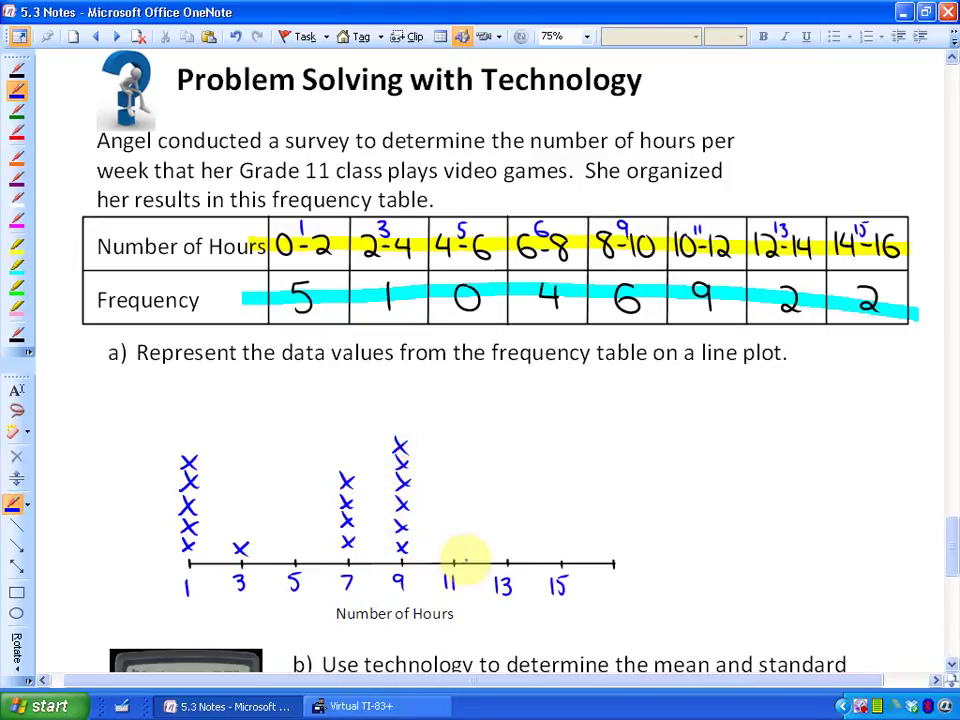
Draw x-mark stacks above 11, 13 and 15 for frequencies 9, 2 and 2.
mouse_move(445, 537)
left_mouse_down()
mouse_move(457, 549)
mouse_move(459, 460)
mouse_move(449, 459)
mouse_move(461, 435)
left_mouse_up()
mouse_move(461, 423)
left_mouse_down()
mouse_move(450, 435)
mouse_move(461, 418)
left_mouse_up()
mouse_move(461, 406)
left_mouse_down()
mouse_move(450, 418)
mouse_move(461, 401)
left_mouse_up()
left_click_drag(461, 389, 450, 401)
left_click_drag(503, 535, 514, 547)
mouse_move(514, 535)
left_mouse_down()
mouse_move(503, 547)
mouse_move(514, 526)
left_mouse_up()
left_click_drag(514, 514, 503, 526)
left_click_drag(557, 548, 567, 559)
mouse_move(567, 548)
left_mouse_down()
mouse_move(557, 559)
mouse_move(570, 543)
left_mouse_up()
left_click_drag(570, 531, 566, 539)
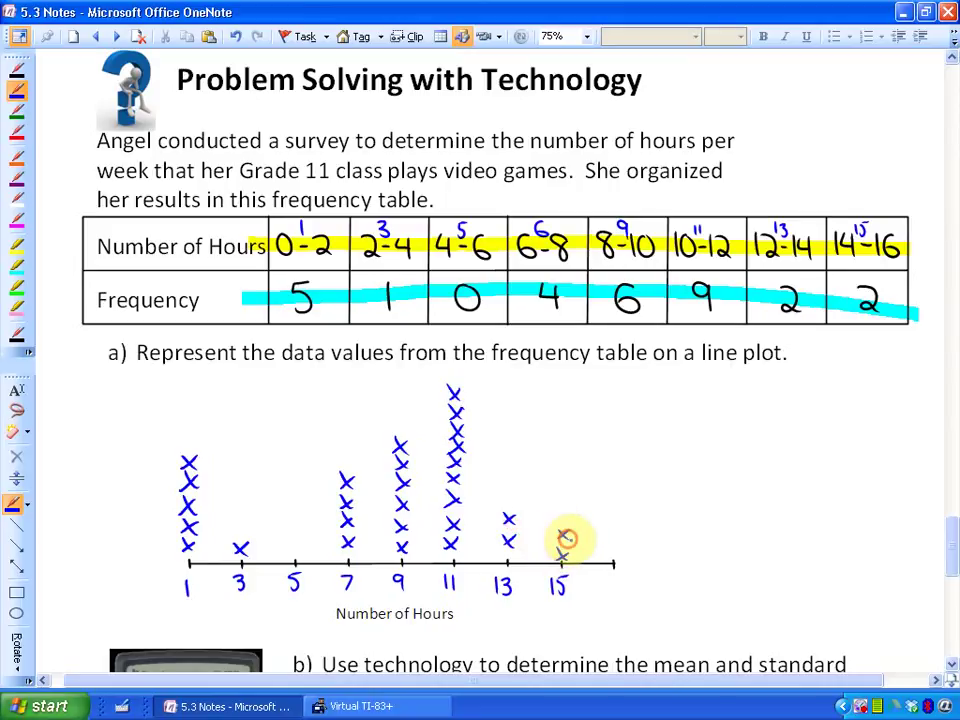
left_click_drag(947, 551, 945, 604)
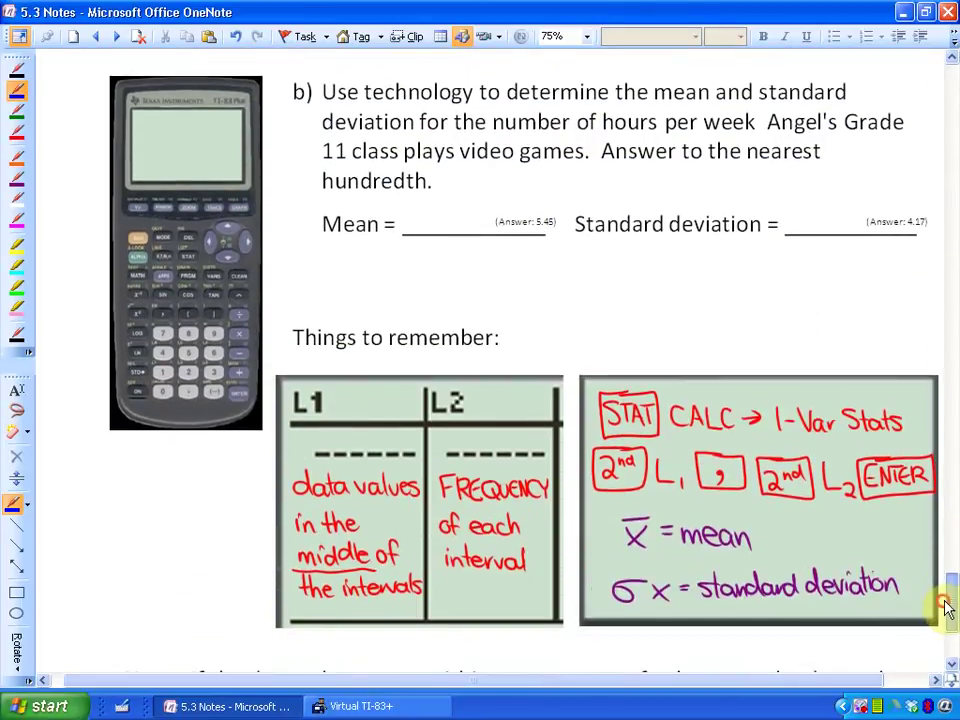
Run 1-Var Stats L1, L2 on the TI-83+, giving mean 8.448, σx 4.165 and n=29.
left_click(325, 708)
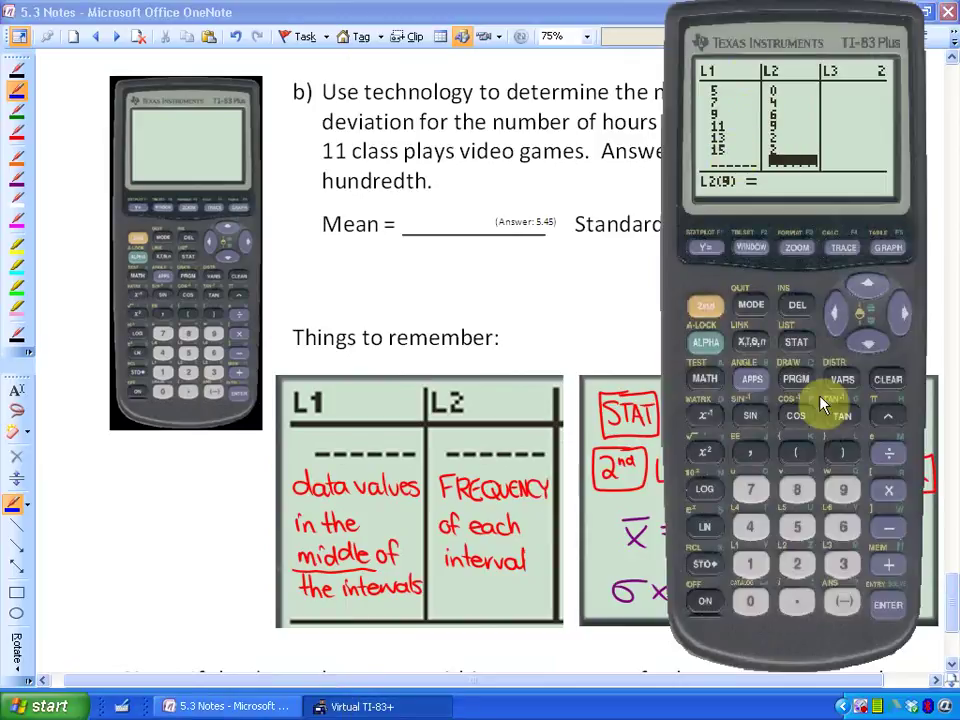
left_click(794, 346)
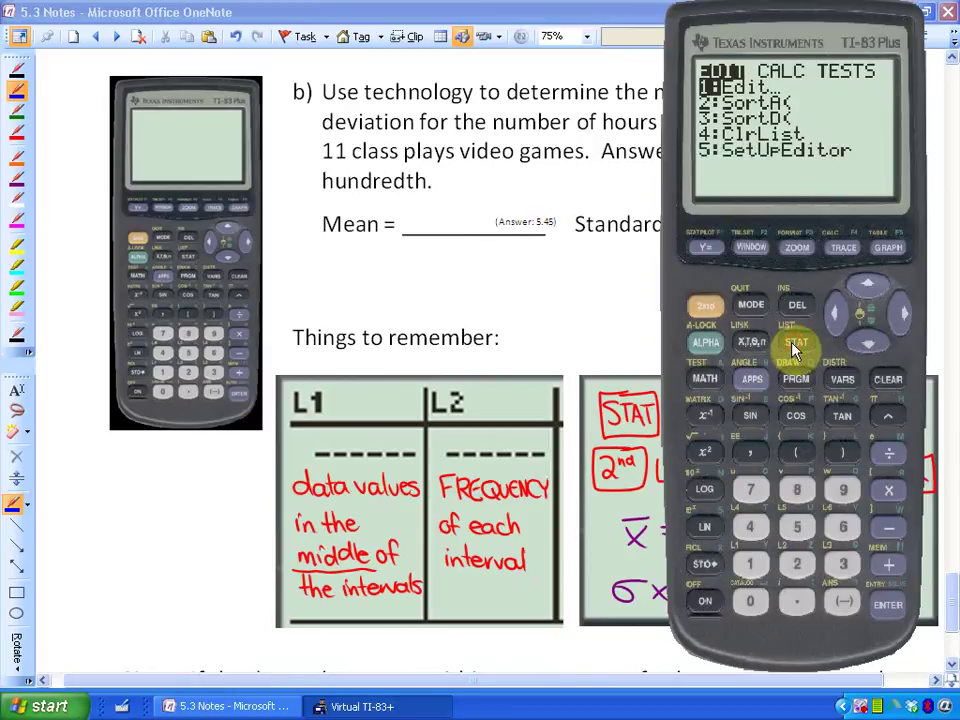
left_click(901, 313)
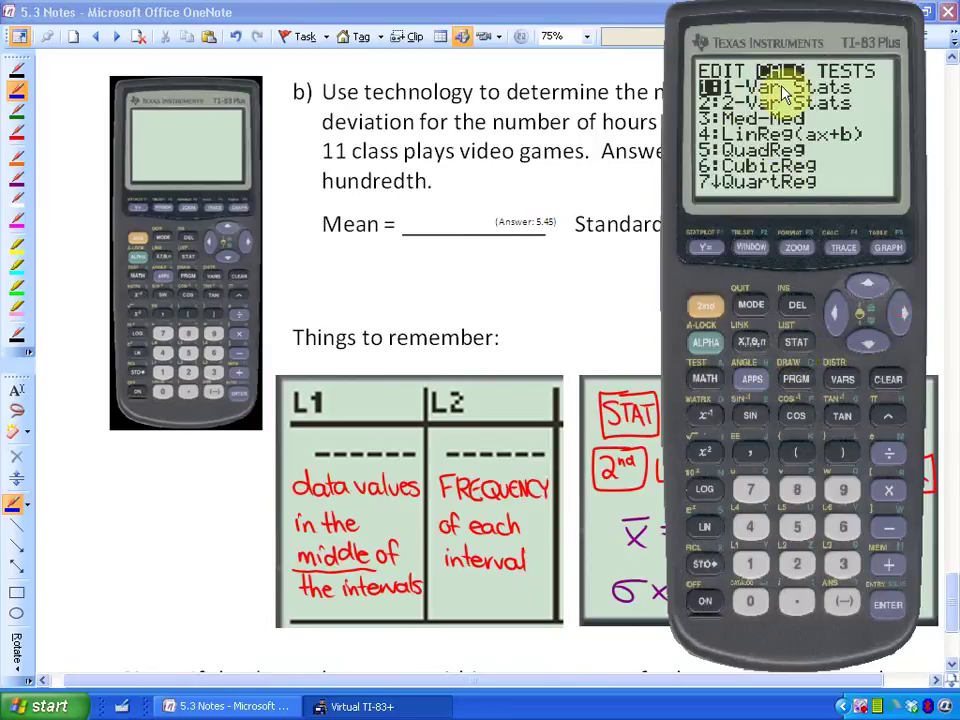
left_click(888, 608)
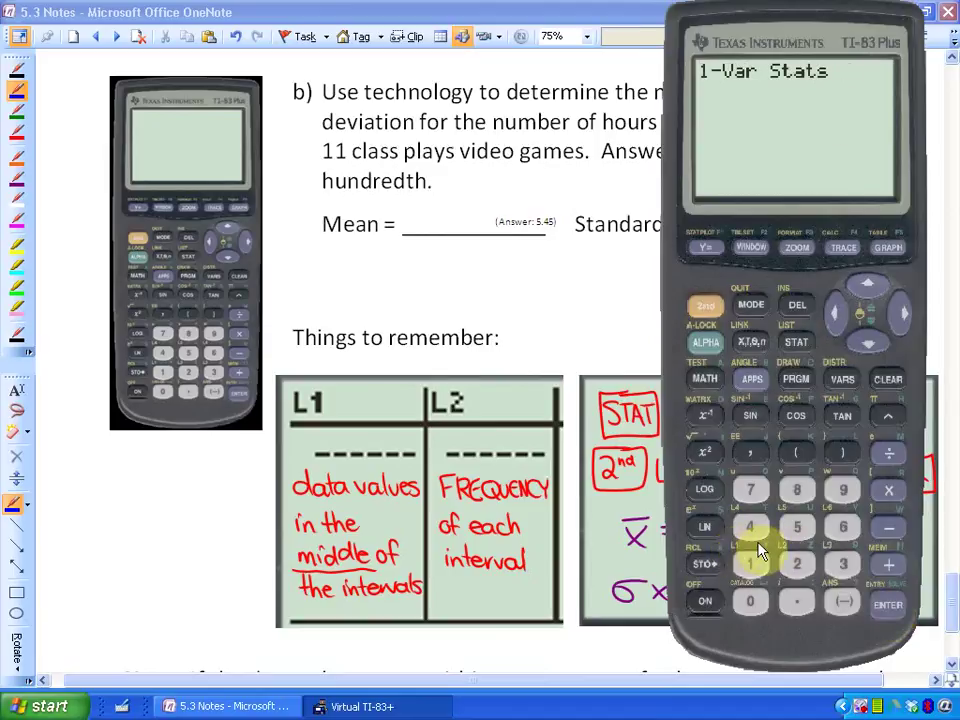
left_click(705, 305)
left_click(745, 568)
left_click(749, 455)
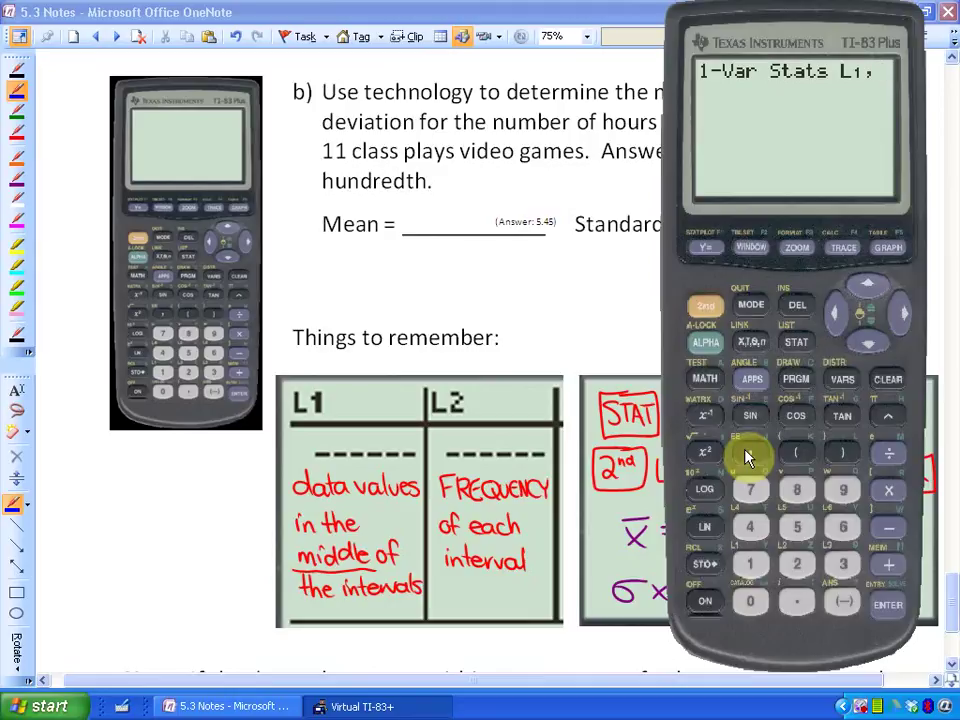
left_click(706, 305)
left_click(885, 608)
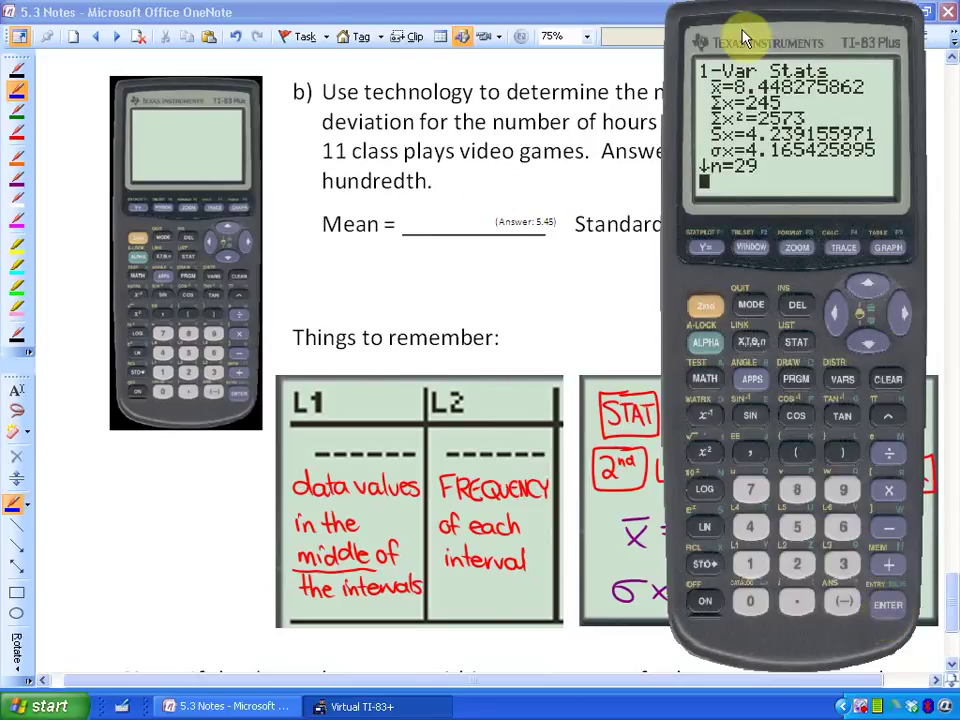
left_click(575, 272)
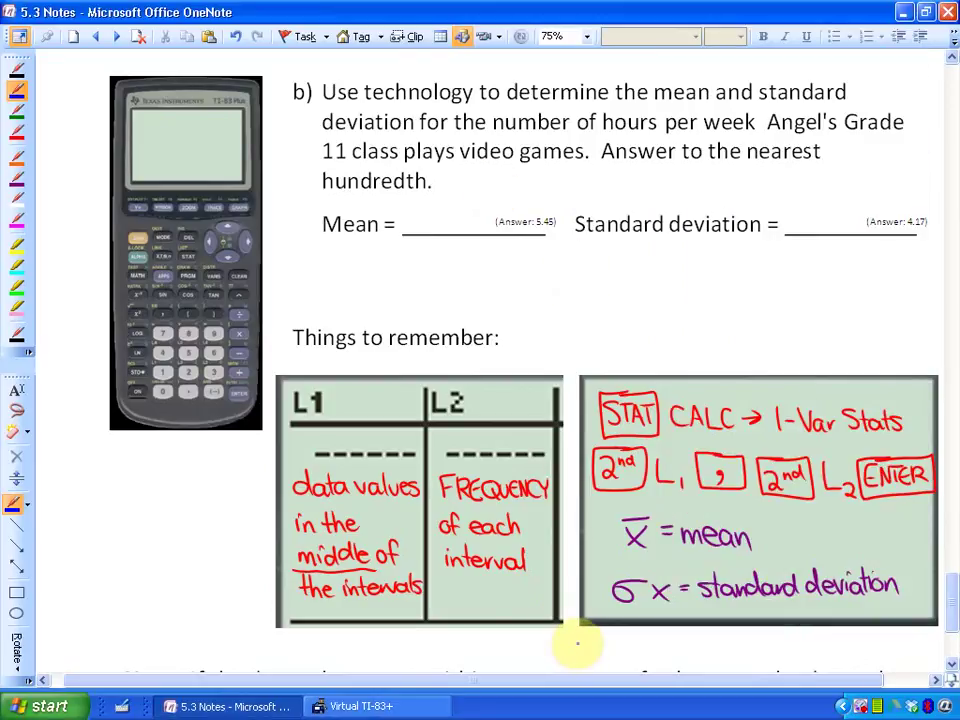
Write 8.45 in the Mean blank and cross out the wrong 5.45 answer label.
left_click(375, 707)
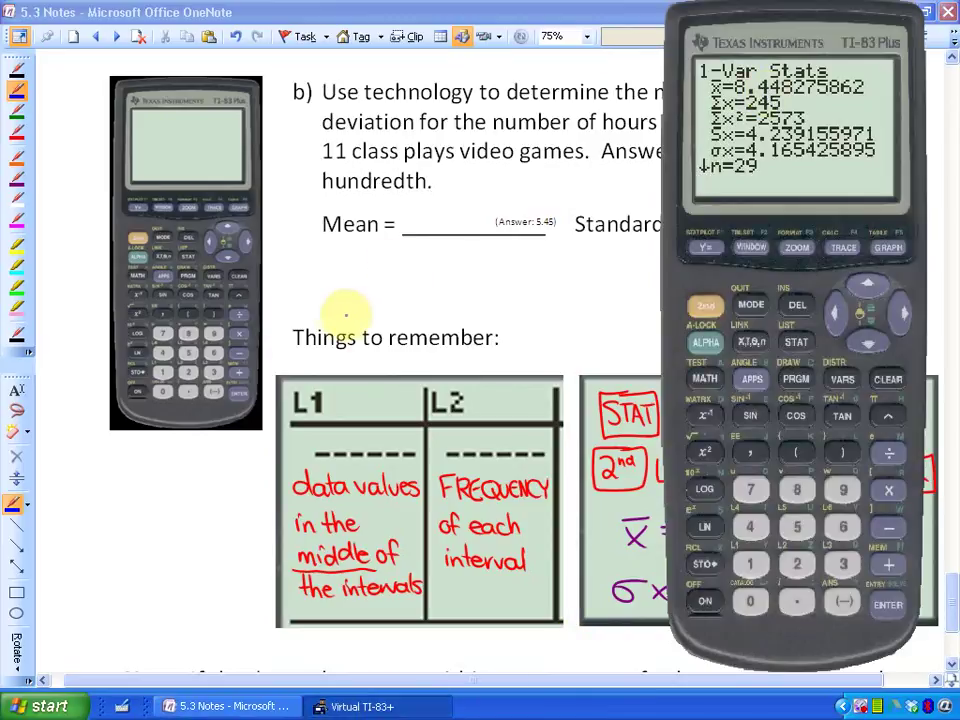
left_click(335, 315)
mouse_move(410, 210)
left_mouse_down()
mouse_move(444, 225)
mouse_move(459, 200)
left_mouse_up()
mouse_move(563, 205)
left_mouse_down()
mouse_move(491, 240)
mouse_move(545, 250)
left_mouse_up()
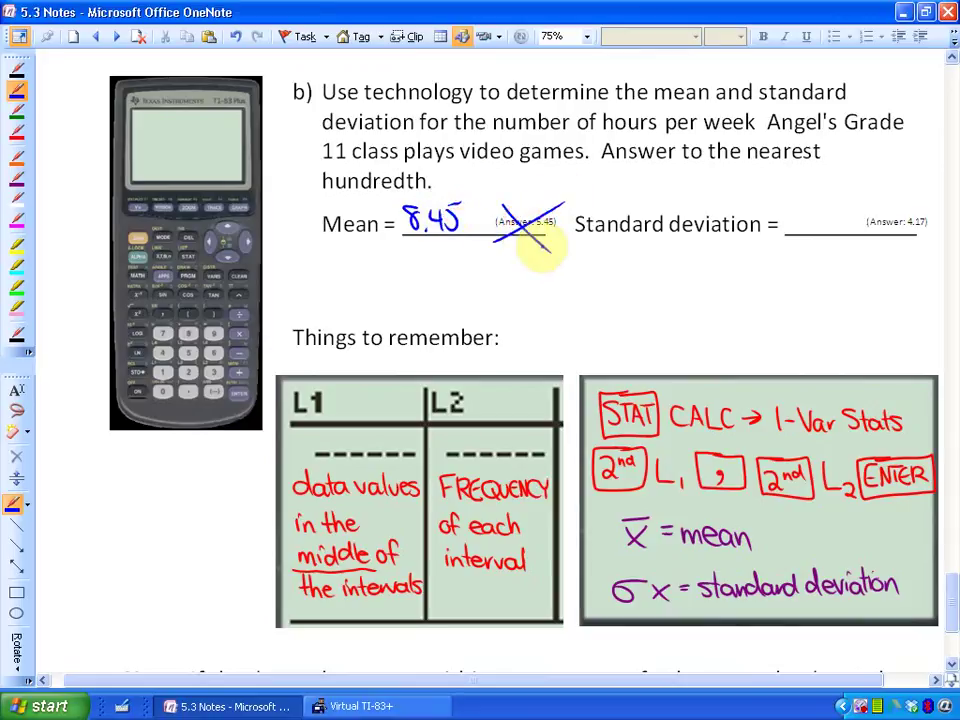
Write 4.17 in the Standard deviation blank after rechecking the calculator results.
left_click(355, 706)
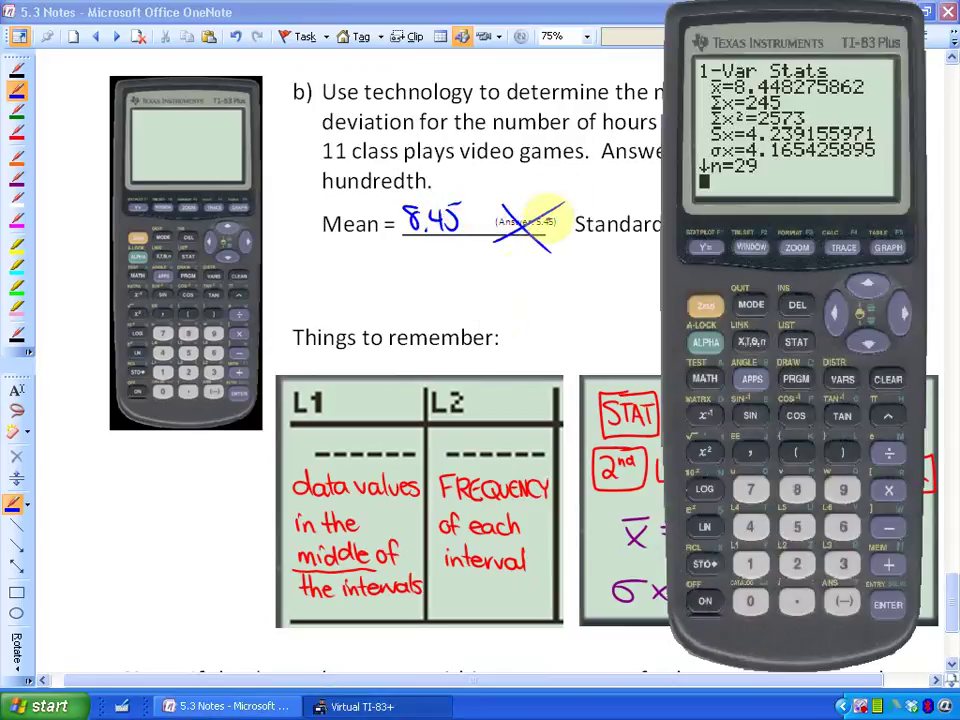
left_click(537, 283)
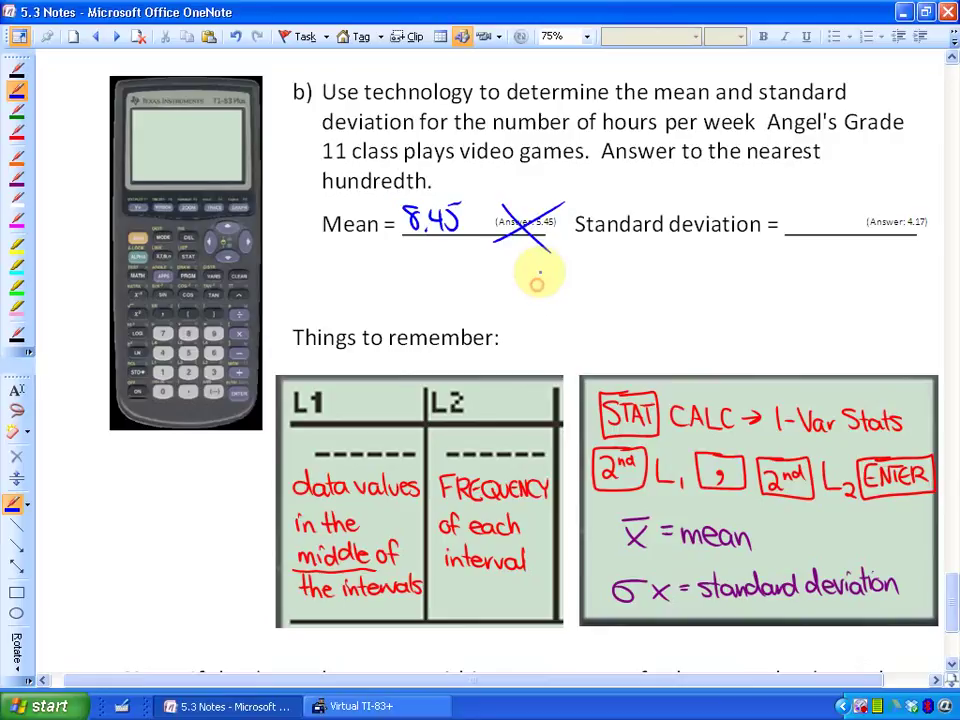
left_click_drag(794, 208, 804, 224)
mouse_move(800, 210)
left_mouse_down()
mouse_move(800, 232)
mouse_move(834, 240)
left_mouse_up()
left_click(813, 230)
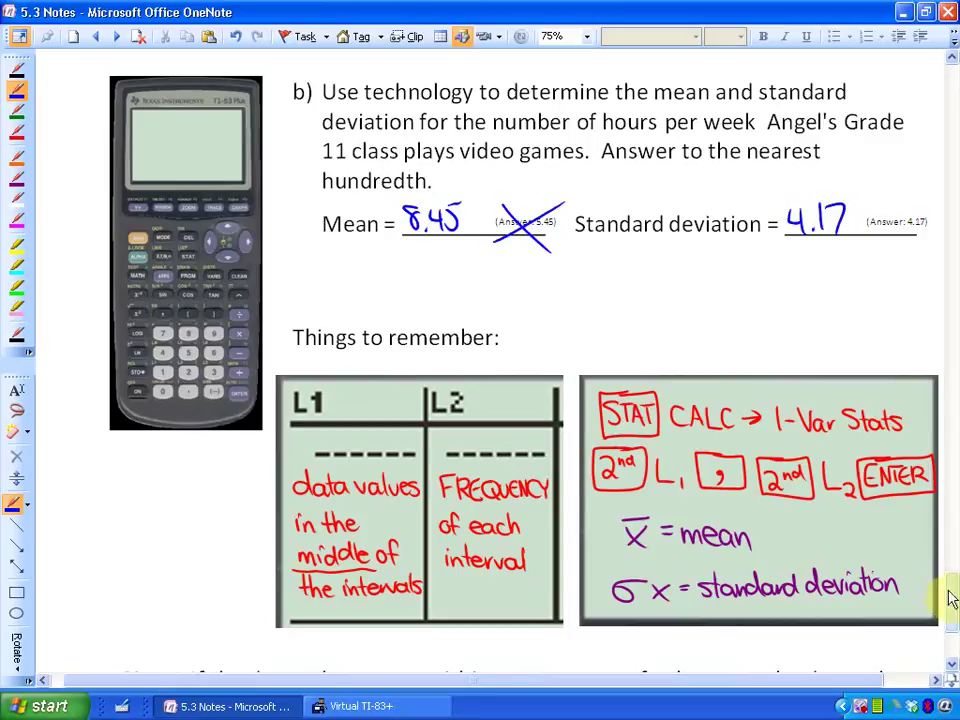
Scroll down the page to show the Note about using a range's middle value.
scroll(949, 619, "down", 5)
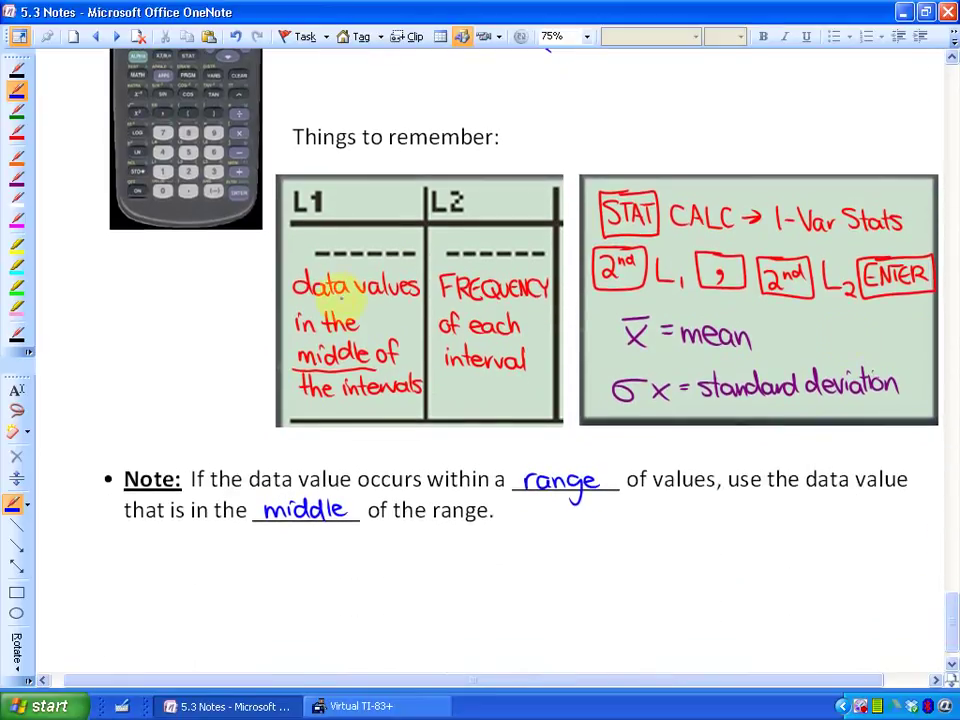